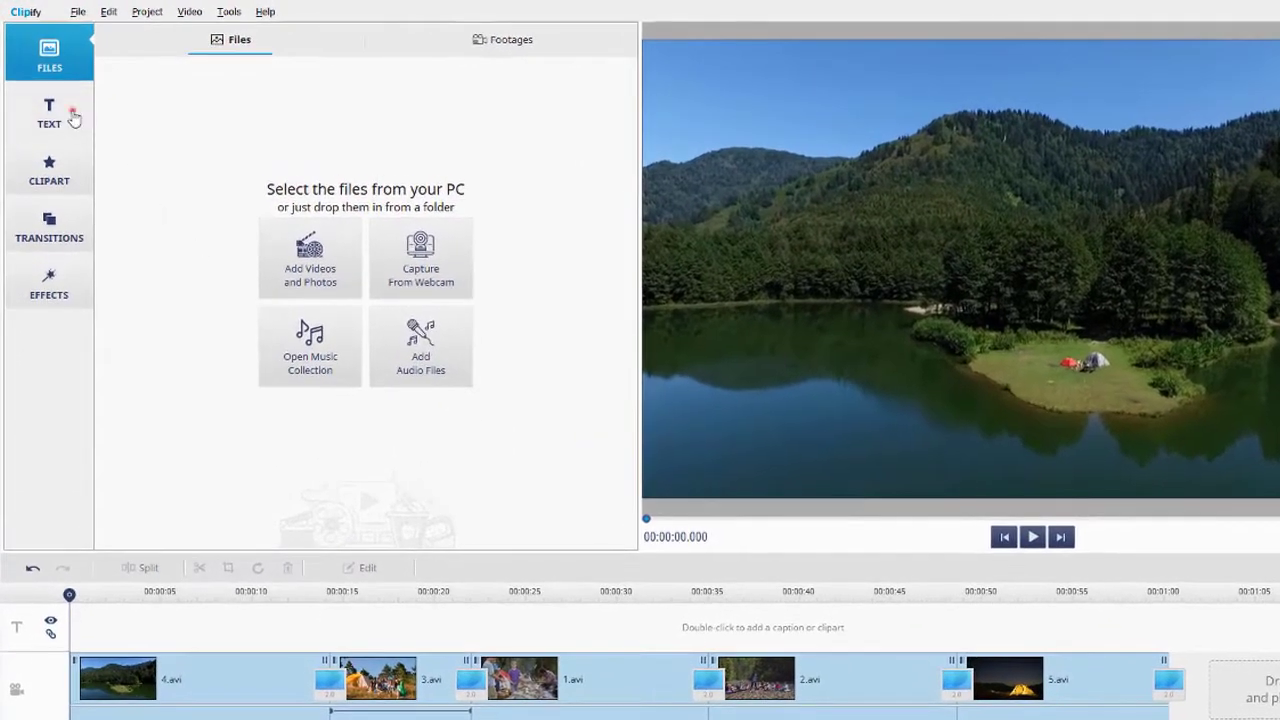
- Add a script-style caption reading 'Summer Vibes' to the caption track over the lake clip
click(73, 118)
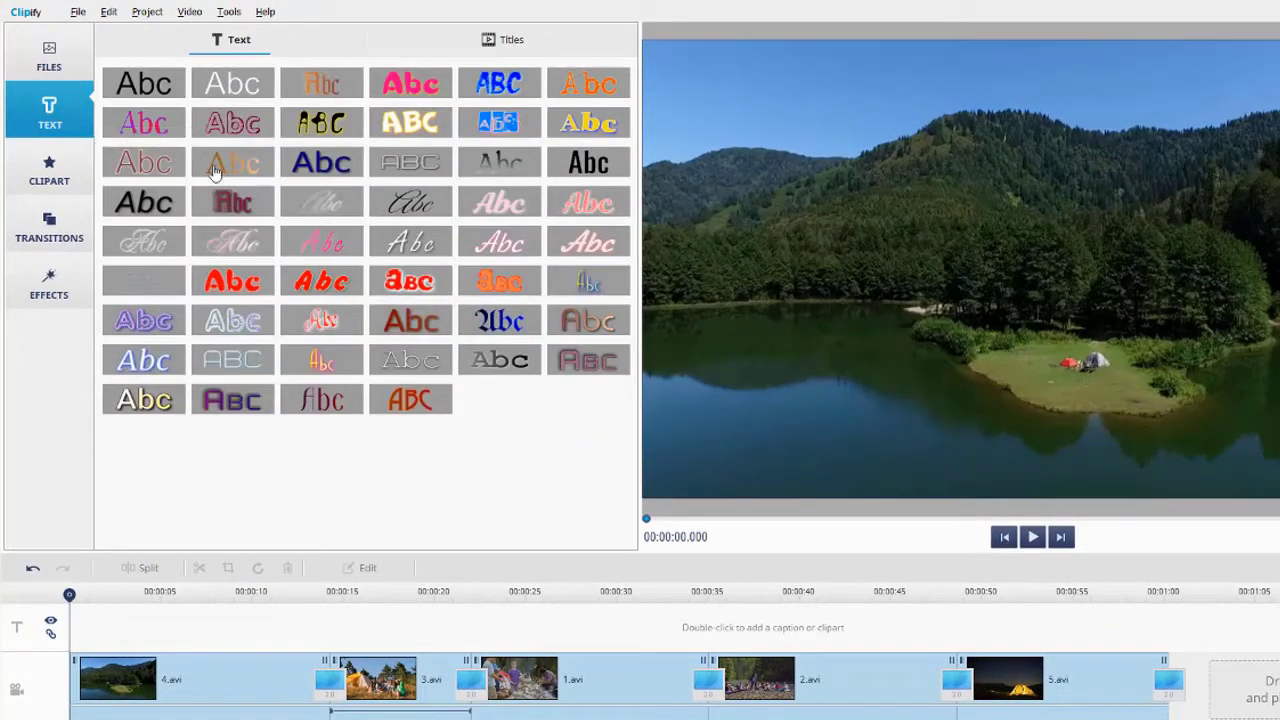
drag(306, 208, 241, 618)
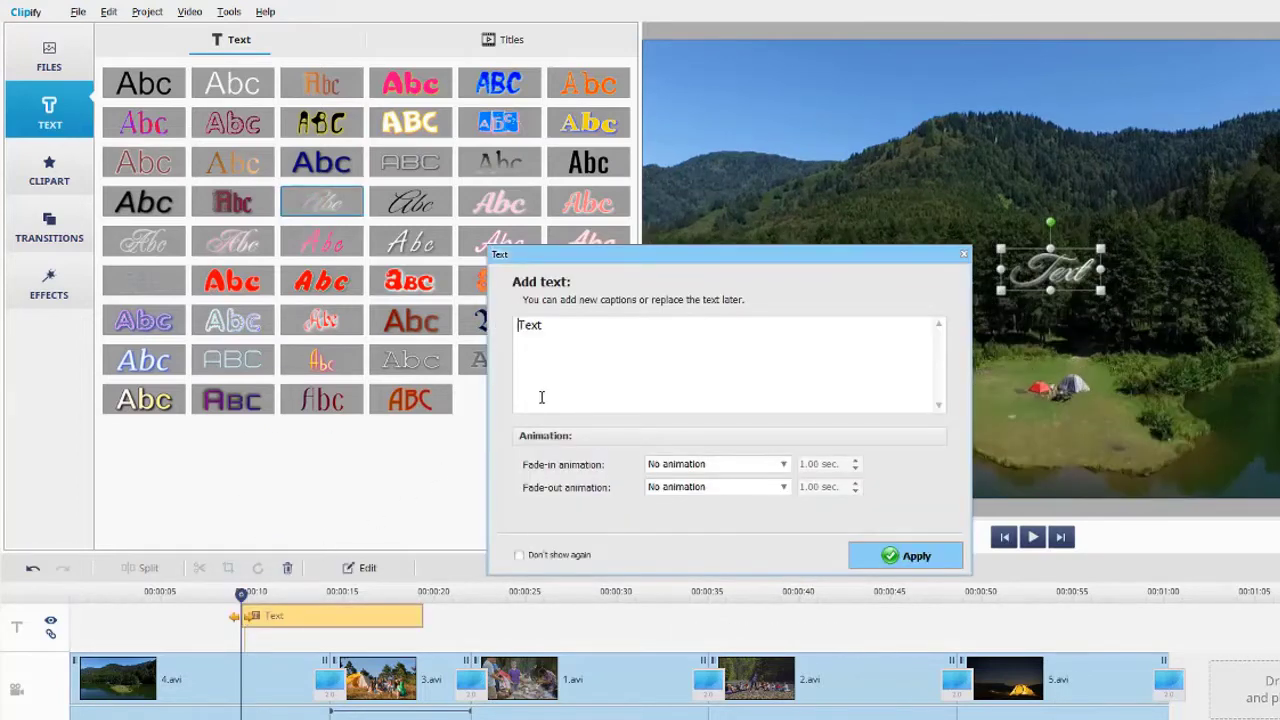
double_click(568, 341)
text(Summe)
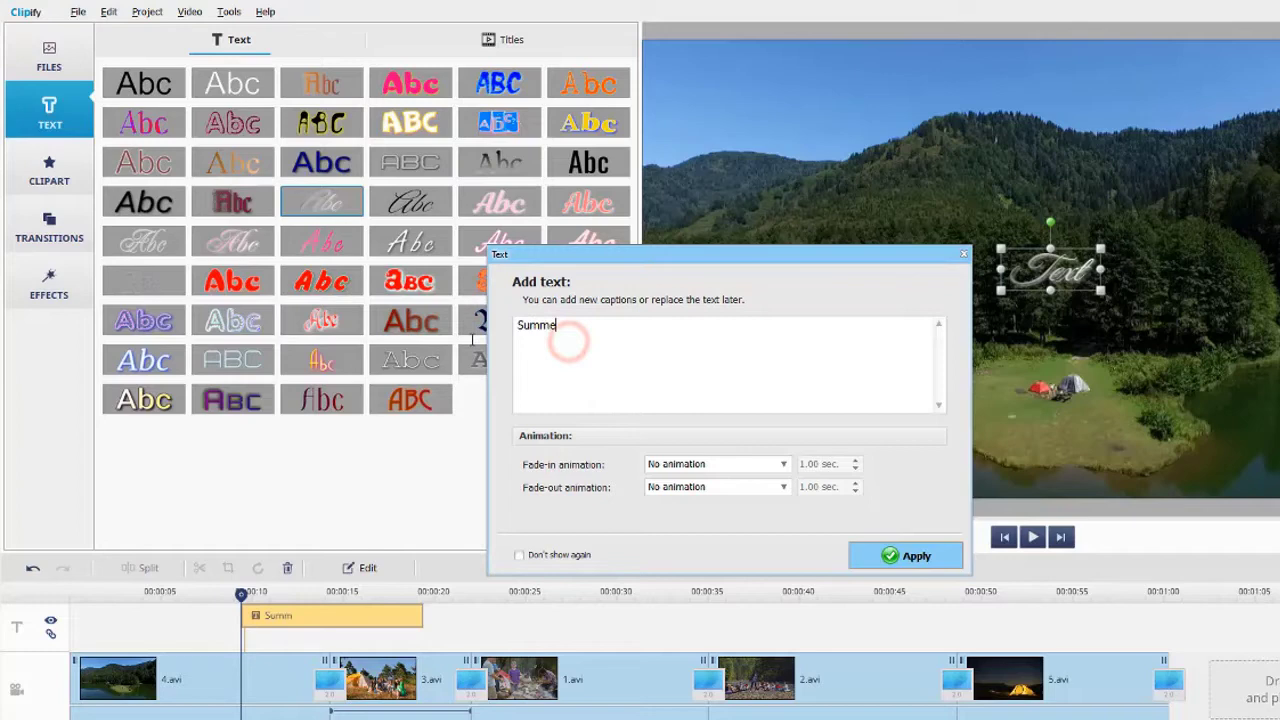
text(r Vibes)
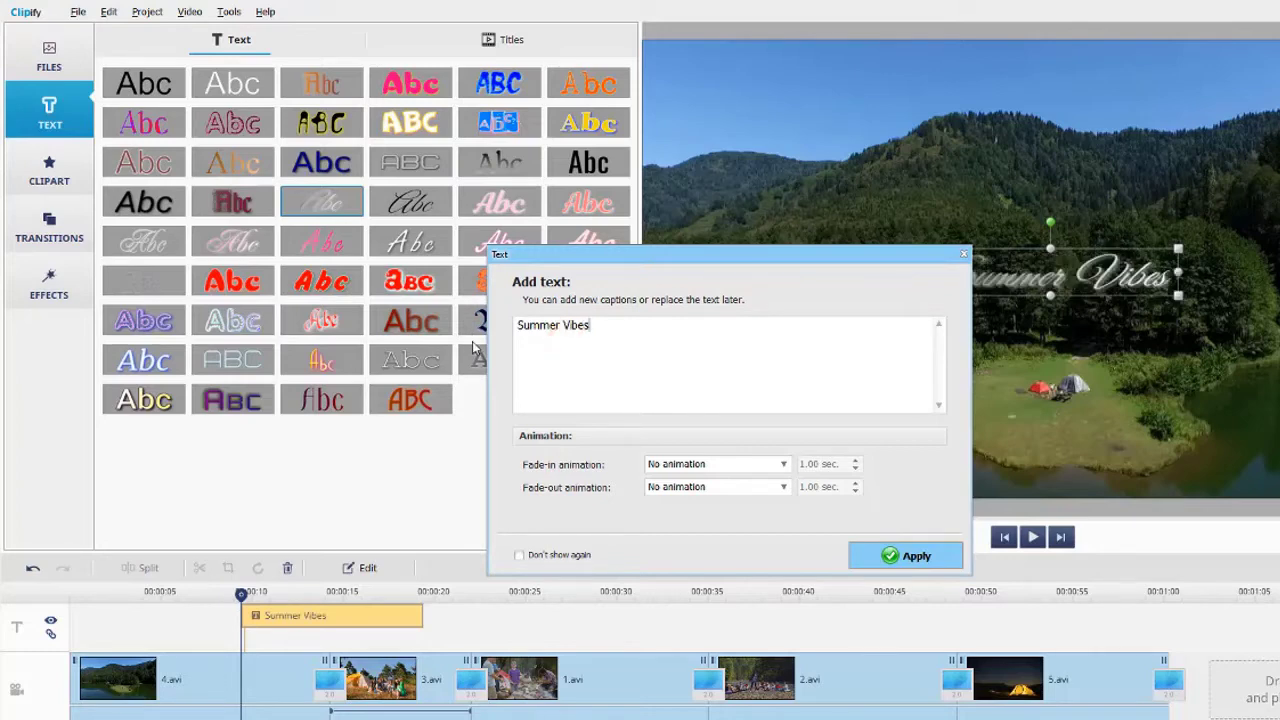
click(885, 556)
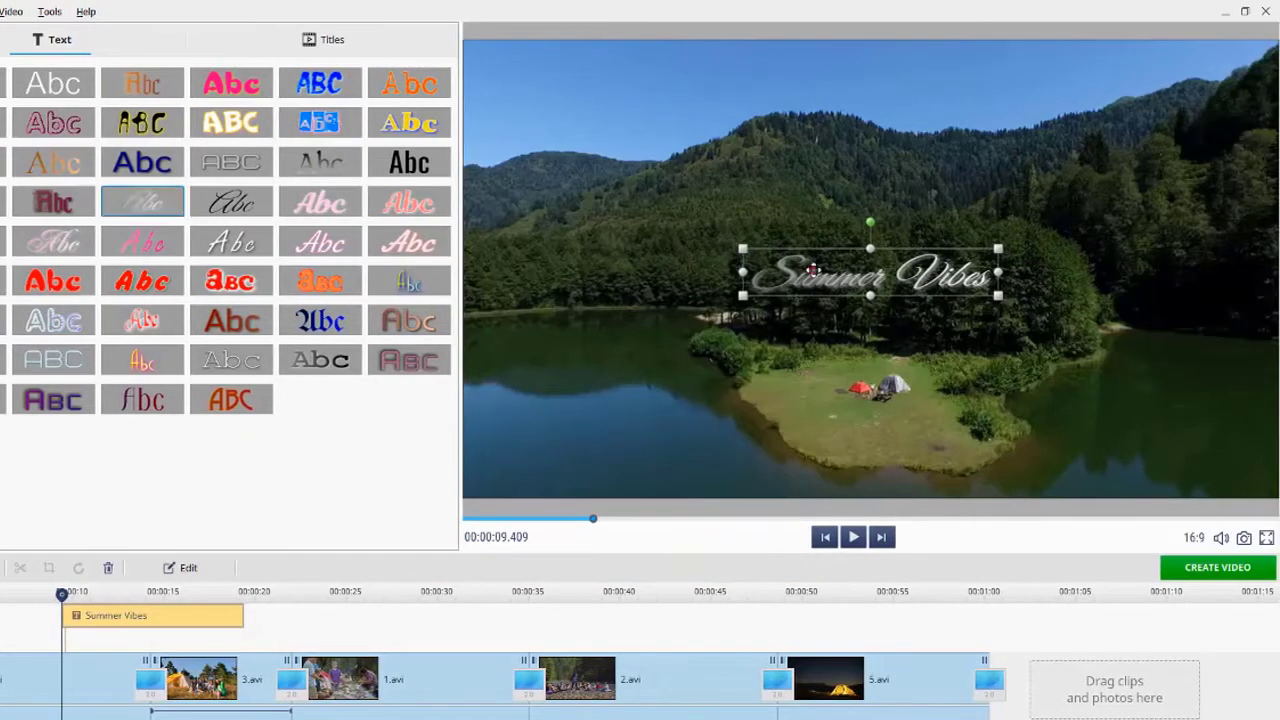
- Enlarge Summer Vibes near the top, span it 0:00 to about 0:14, and add a second caption
drag(811, 269, 592, 234)
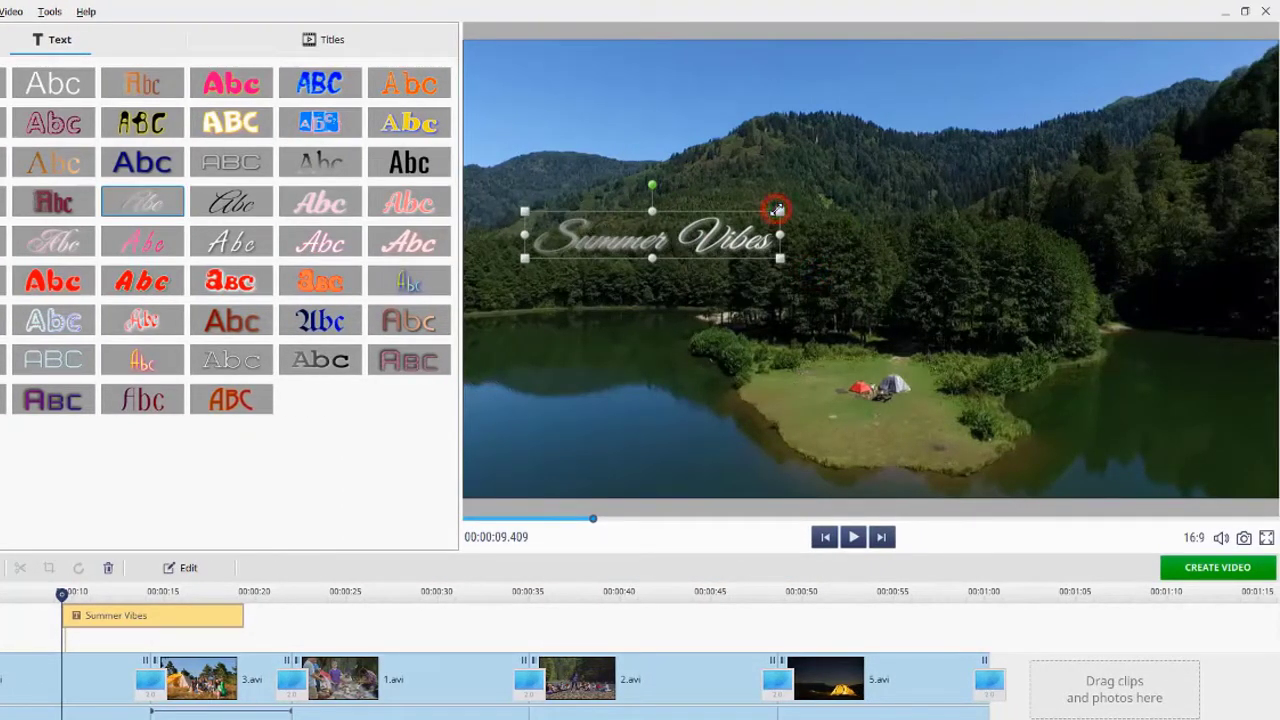
drag(778, 210, 845, 192)
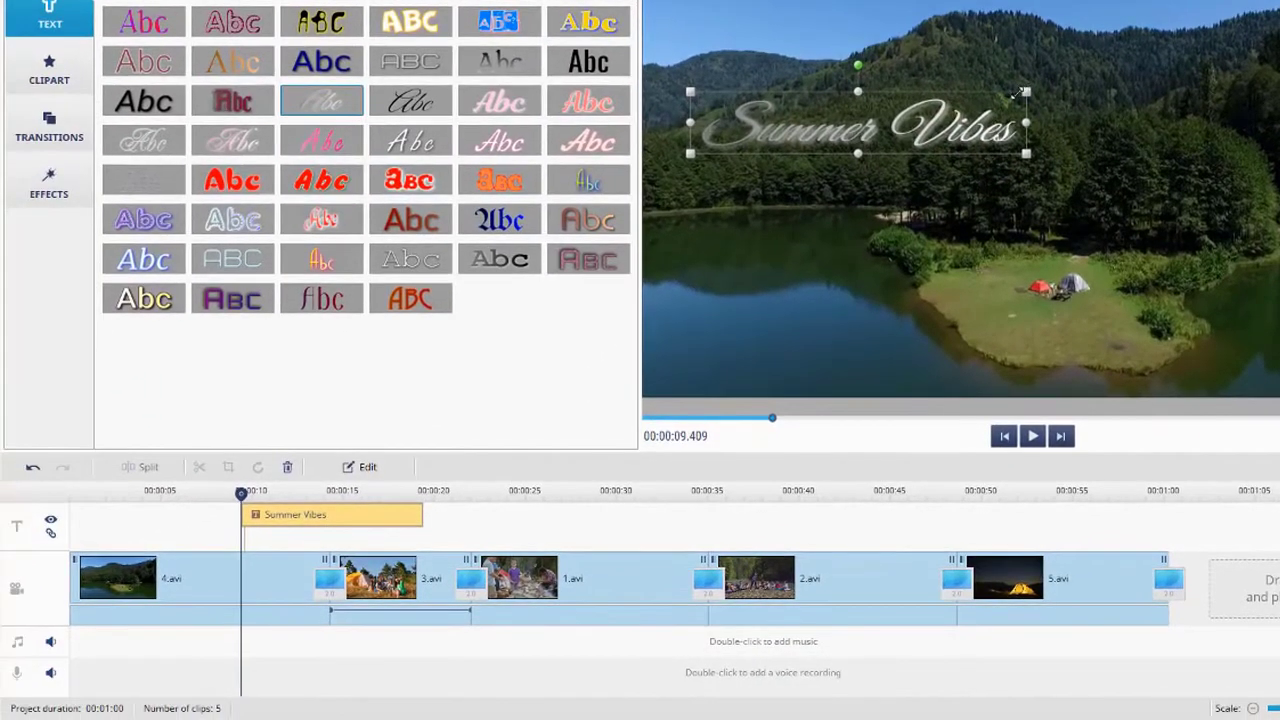
drag(326, 518, 155, 522)
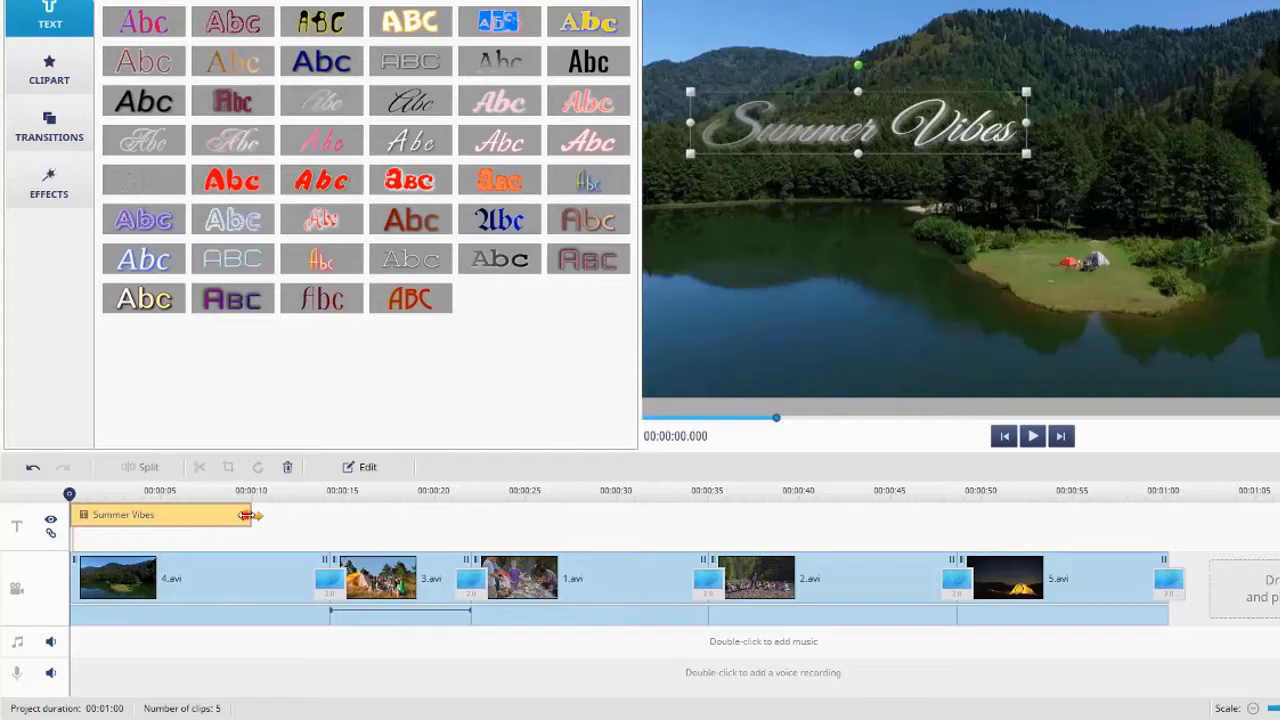
drag(246, 515, 323, 515)
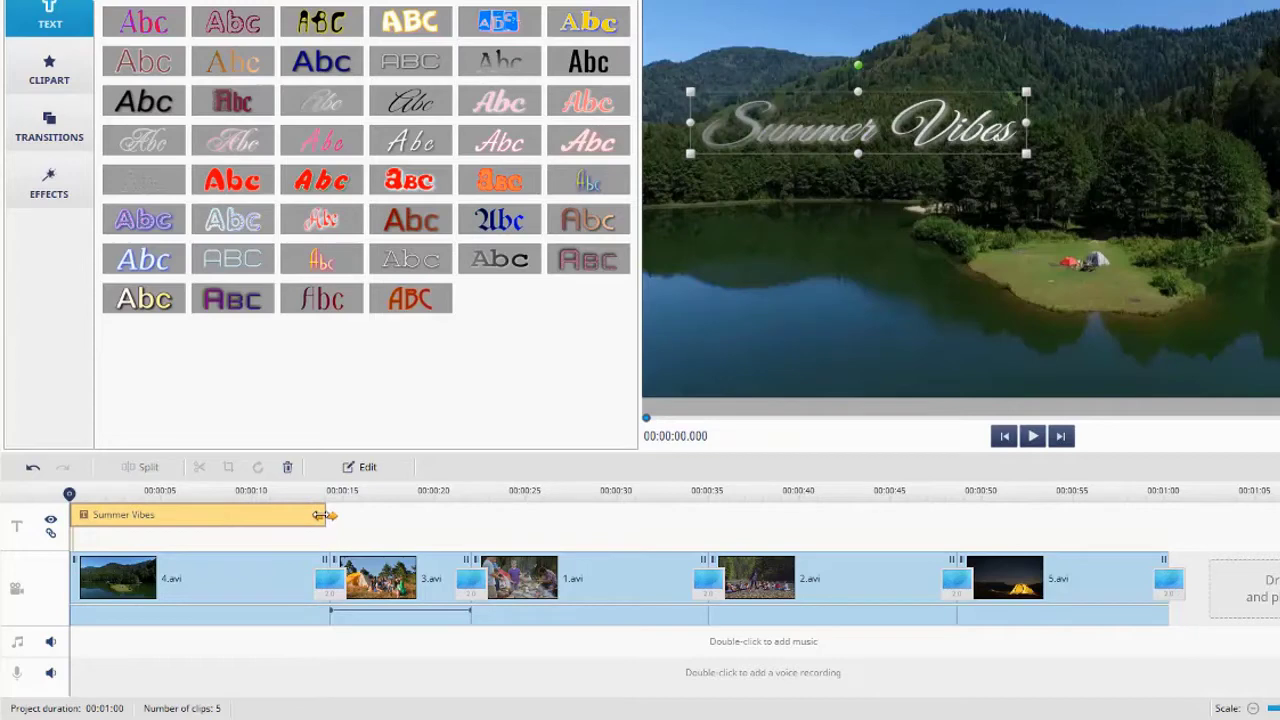
drag(145, 305, 197, 541)
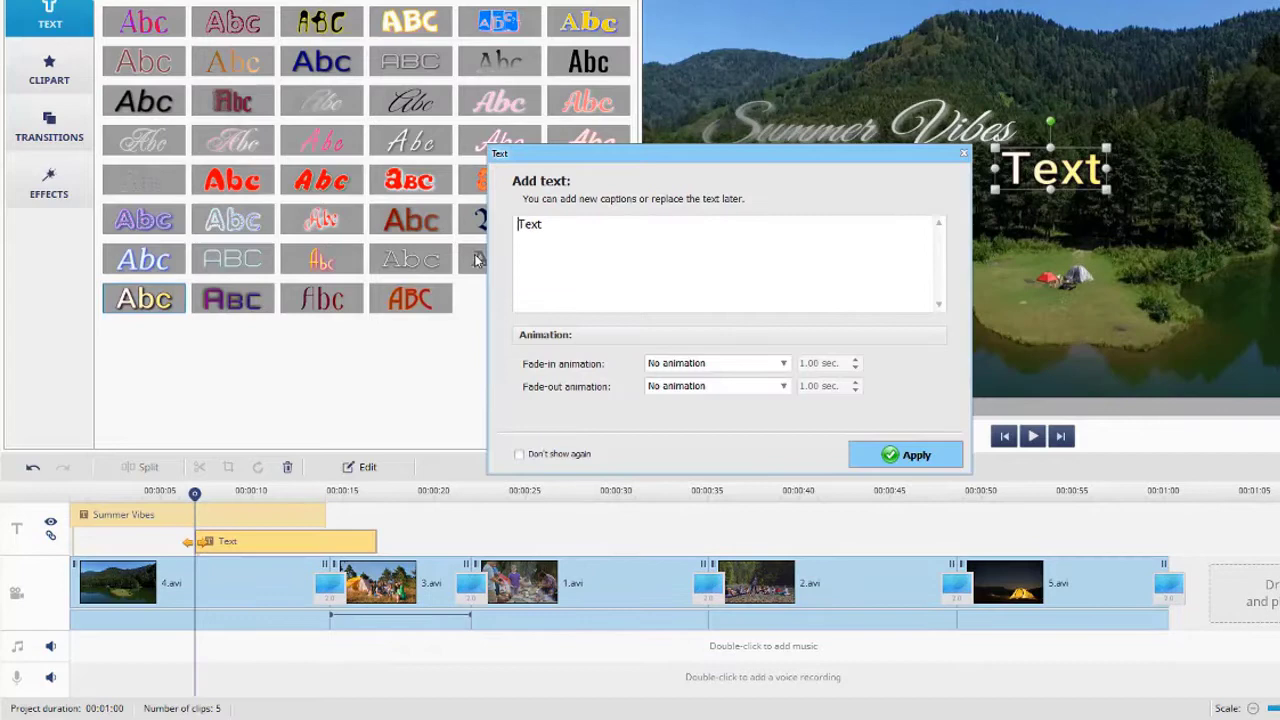
- Enter 'Camping Trip' as the second caption and place it around 0:04–0:14 on the timeline
text(Camping Tri)
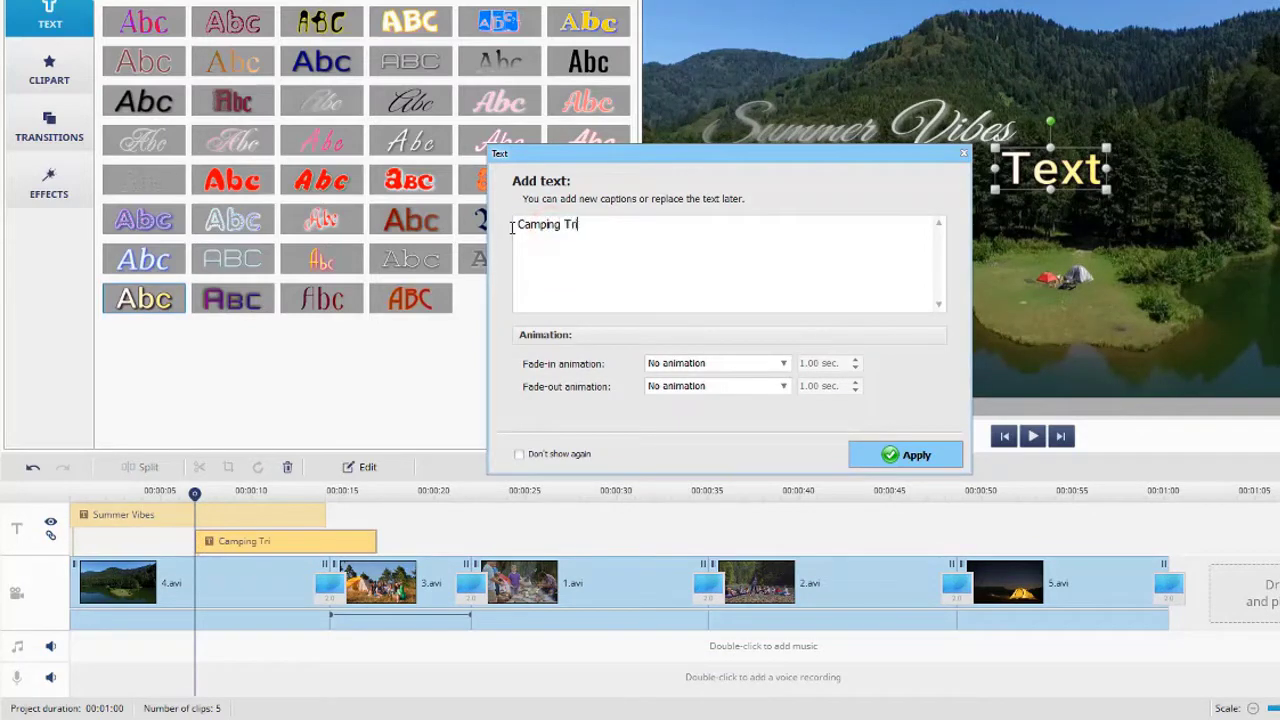
text(p)
click(856, 459)
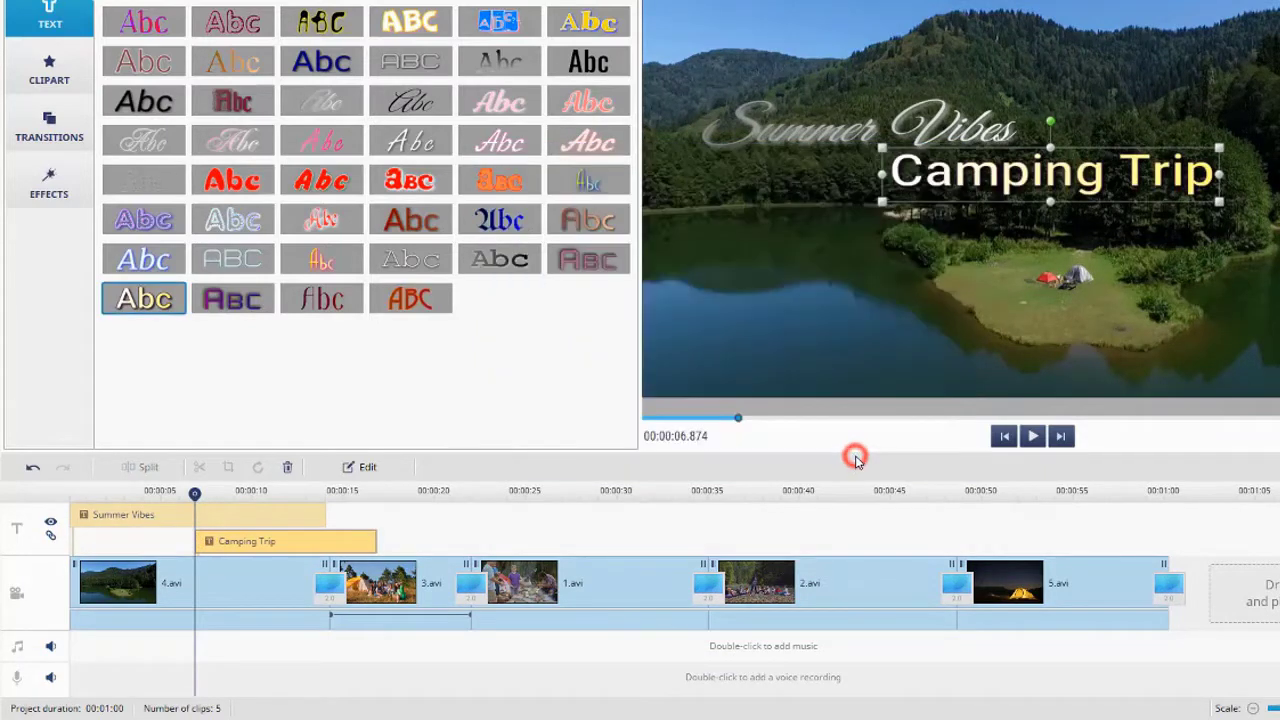
mouse_move(368, 530)
mouse_down()
mouse_move(409, 537)
mouse_move(474, 517)
mouse_move(418, 549)
mouse_move(289, 543)
mouse_up()
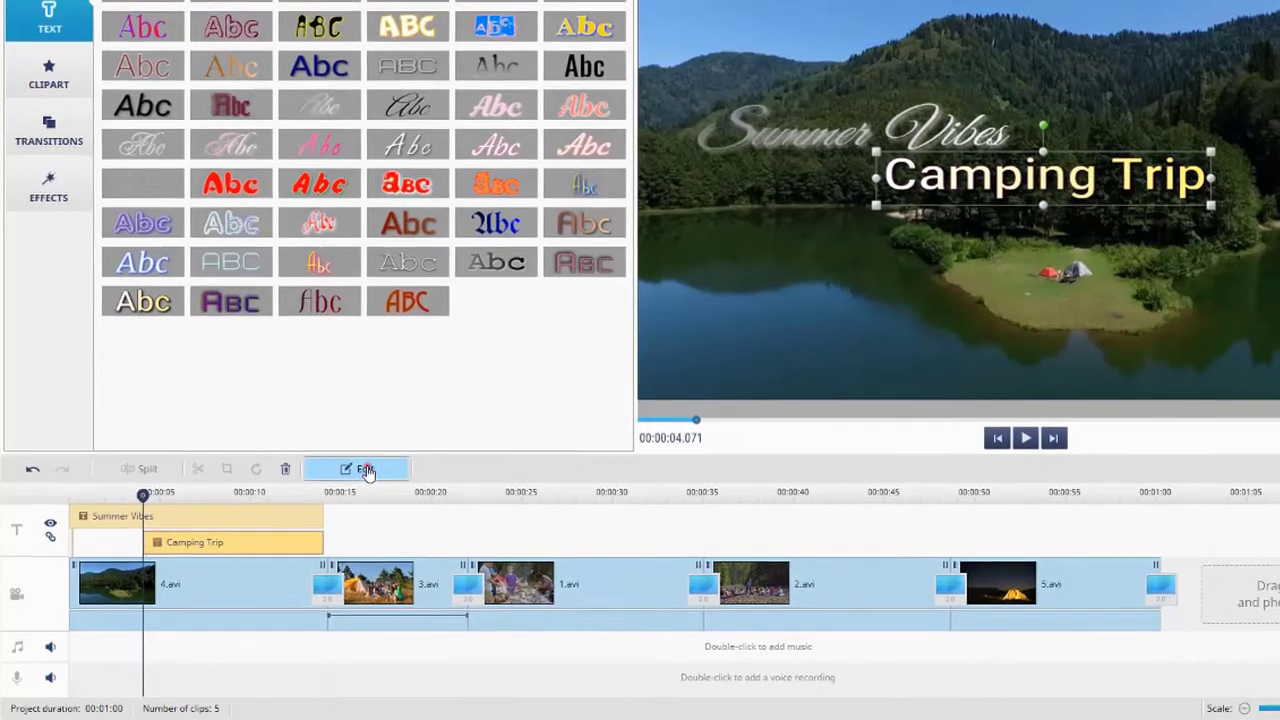
- Switch the Camping Trip caption to a bold script font
click(362, 467)
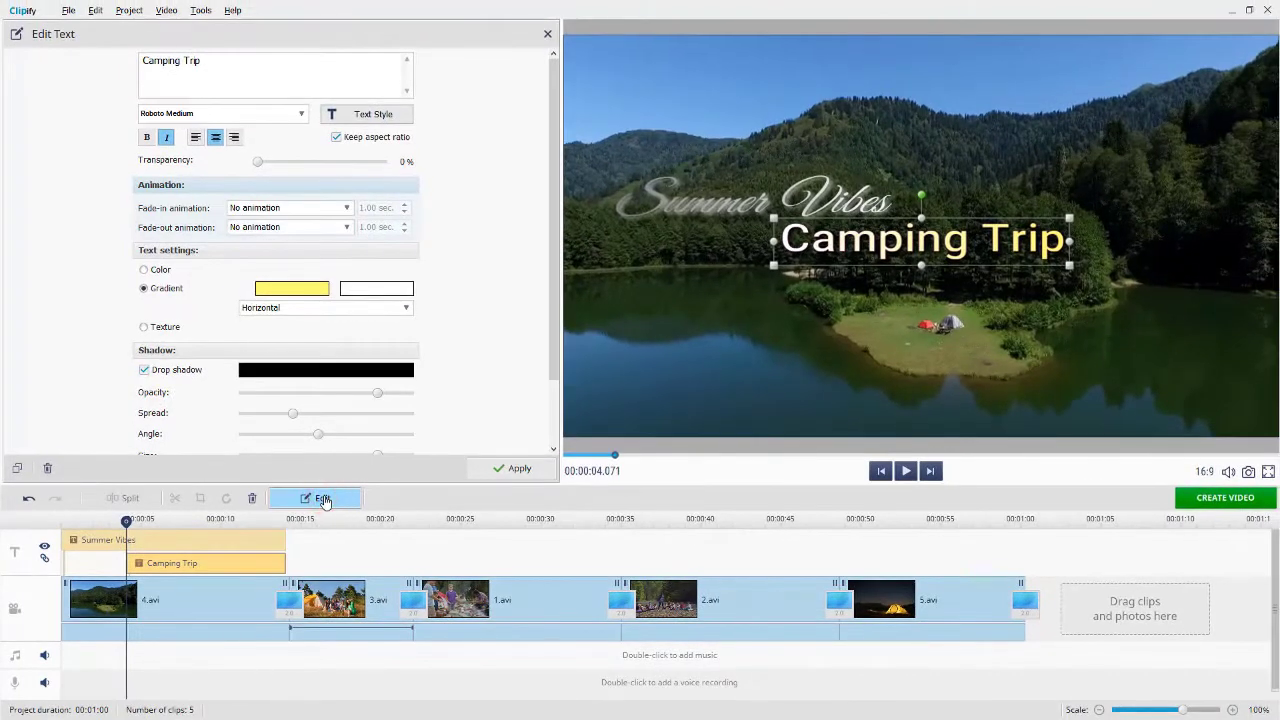
click(301, 114)
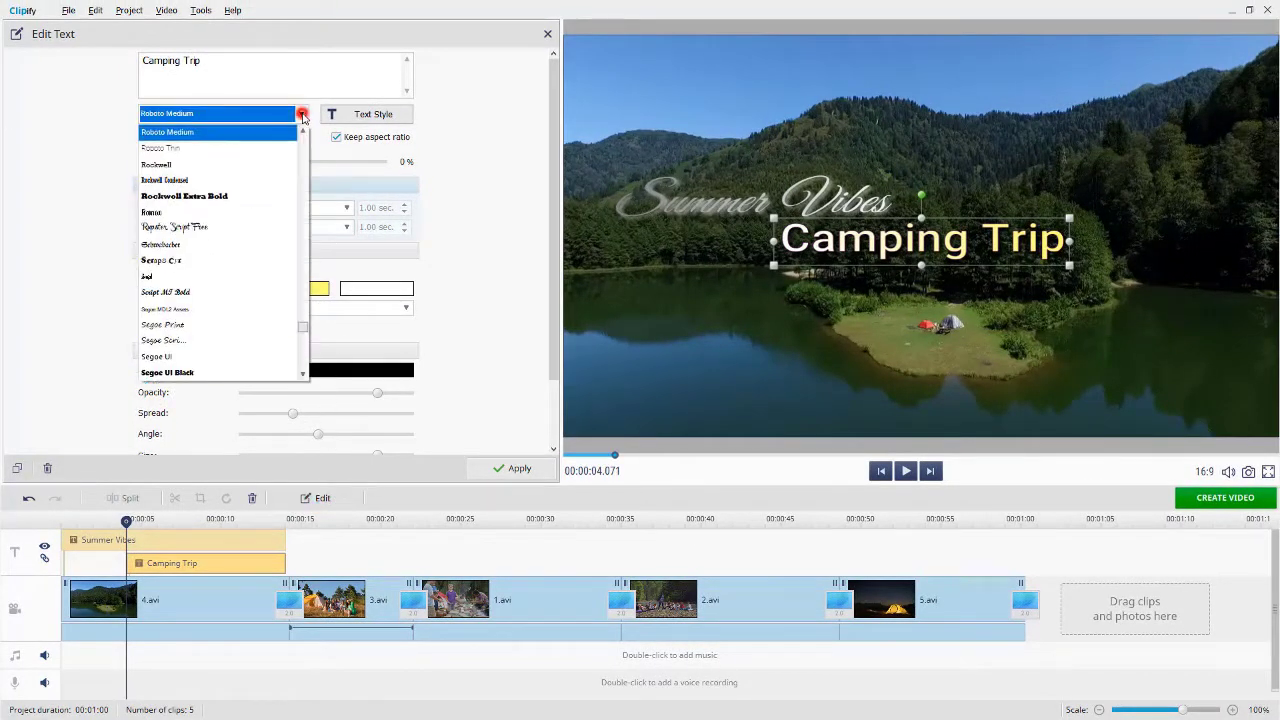
drag(304, 325, 303, 183)
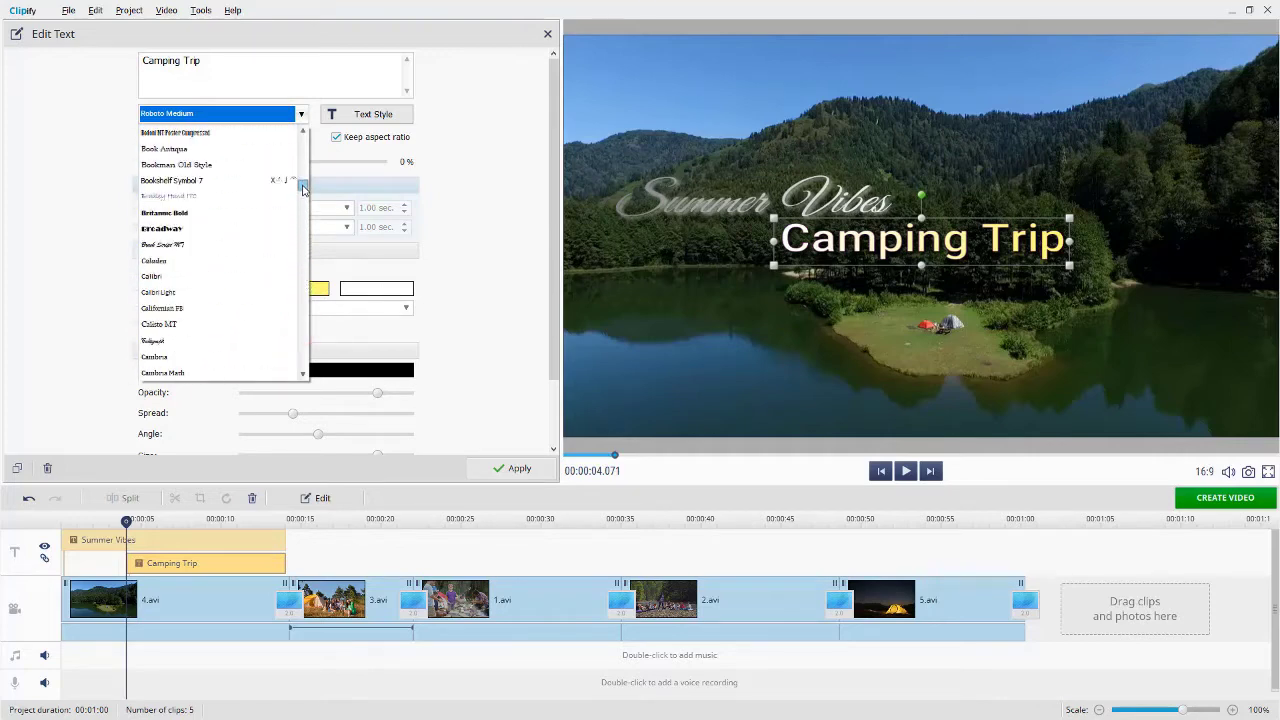
click(228, 193)
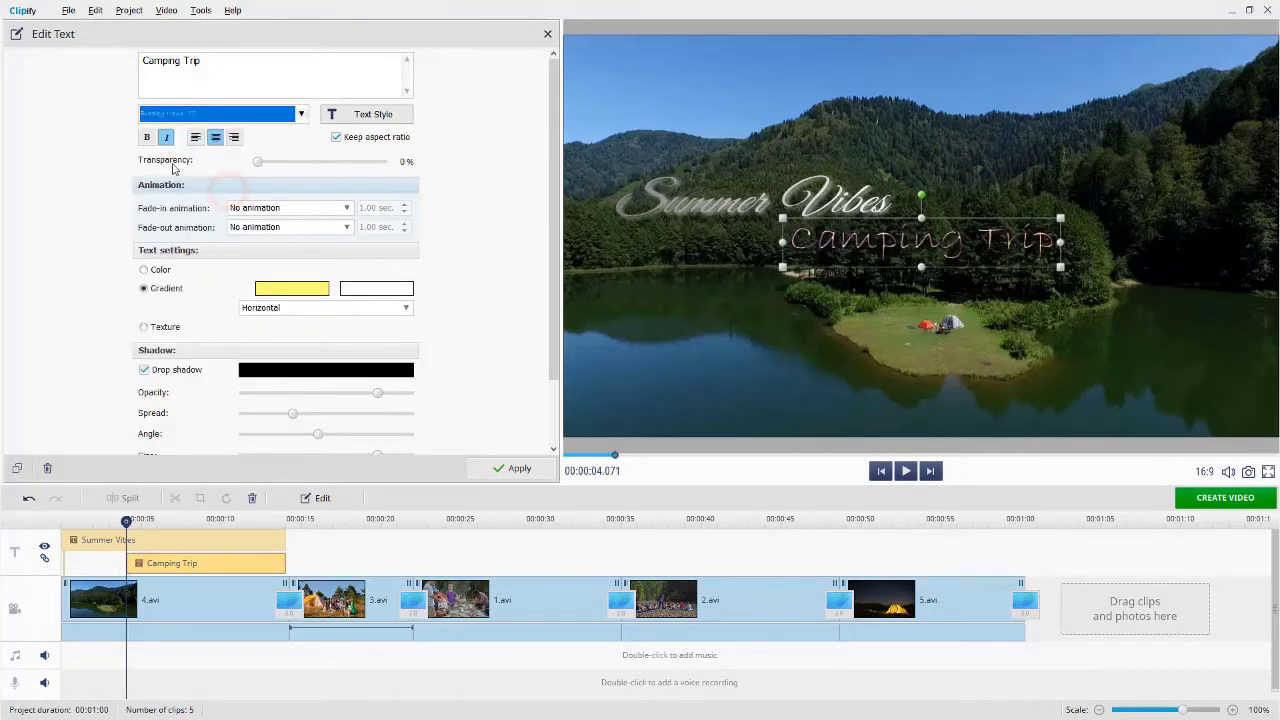
click(145, 138)
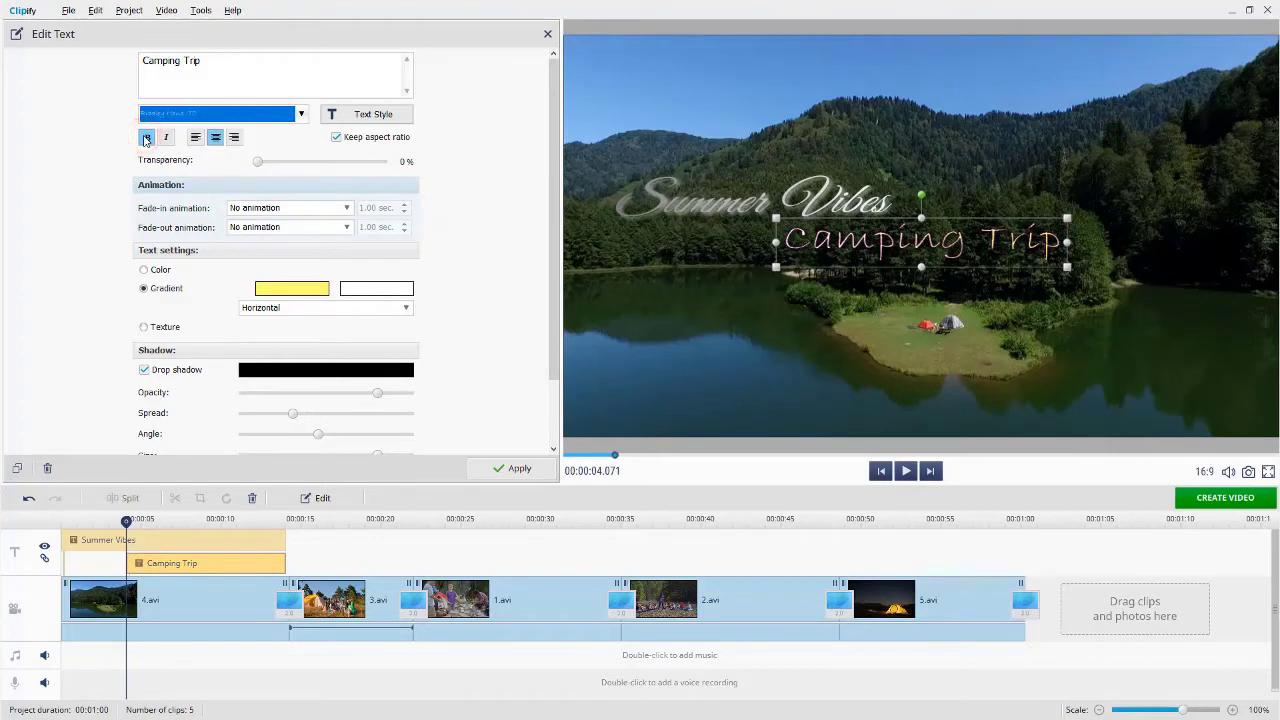
- Give Camping Trip a solid single-colour fill, a grey drop shadow and no border
click(144, 269)
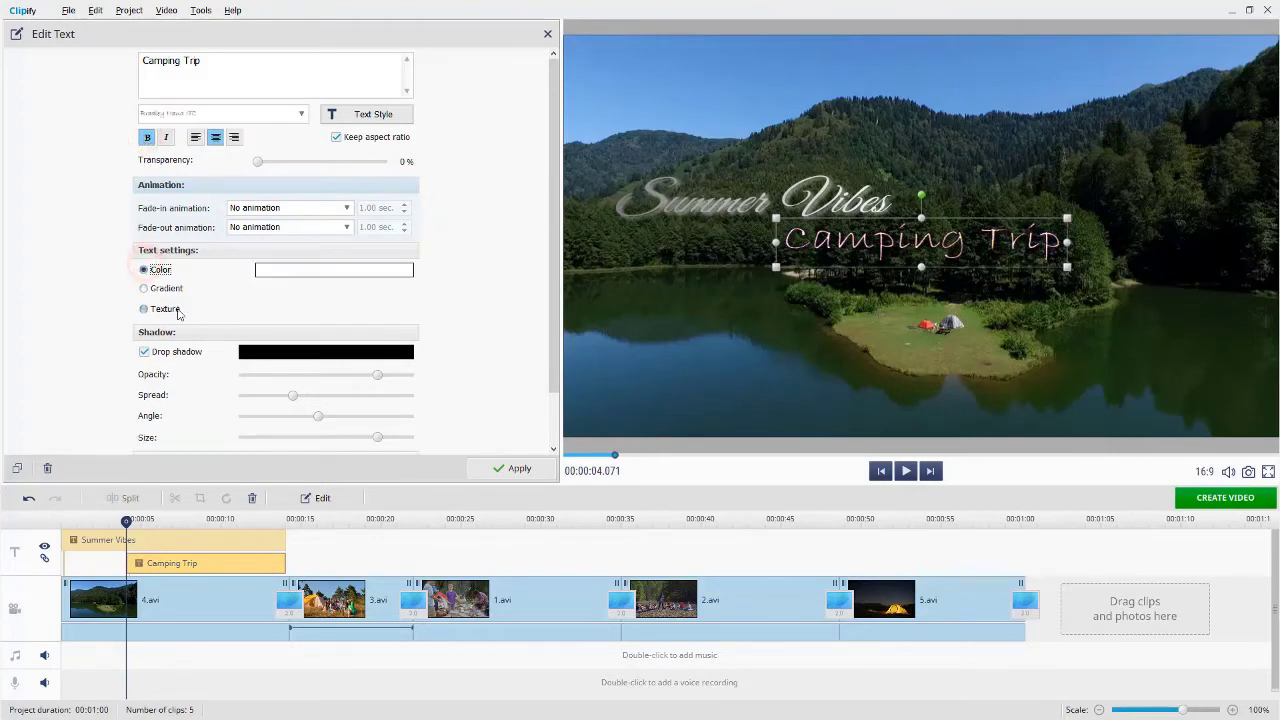
click(264, 353)
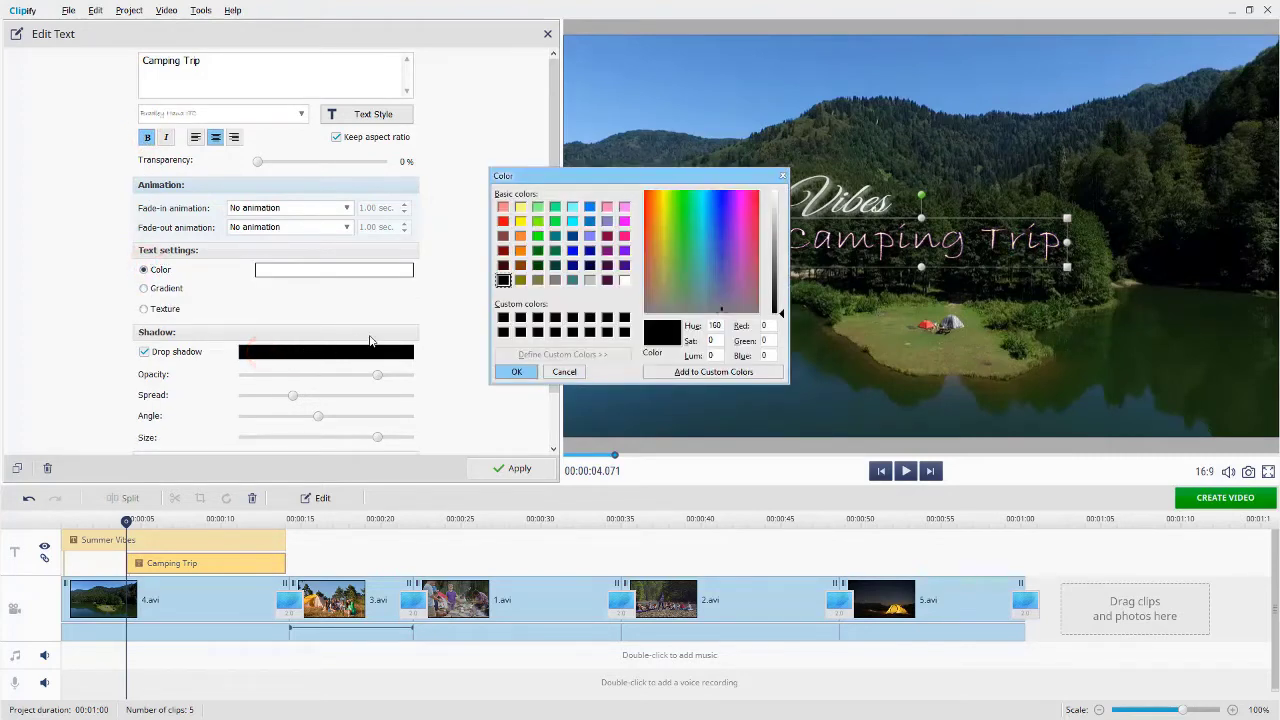
click(589, 281)
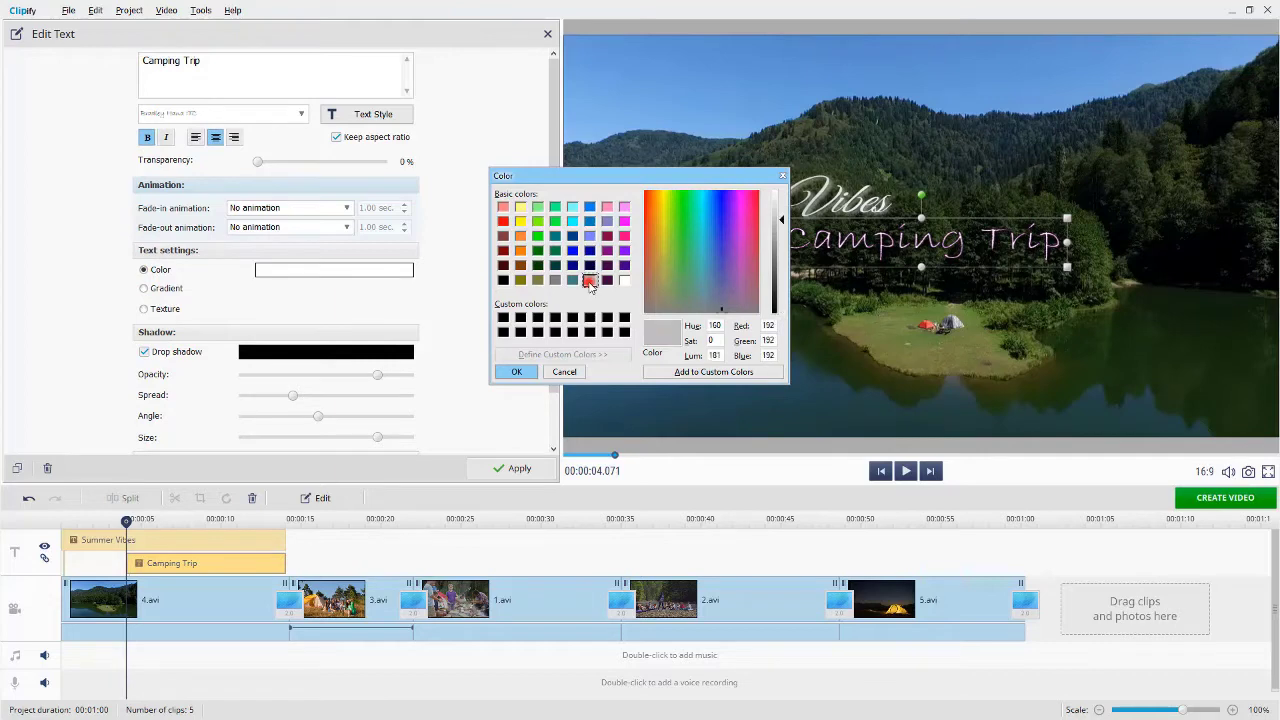
click(517, 371)
drag(555, 347, 555, 405)
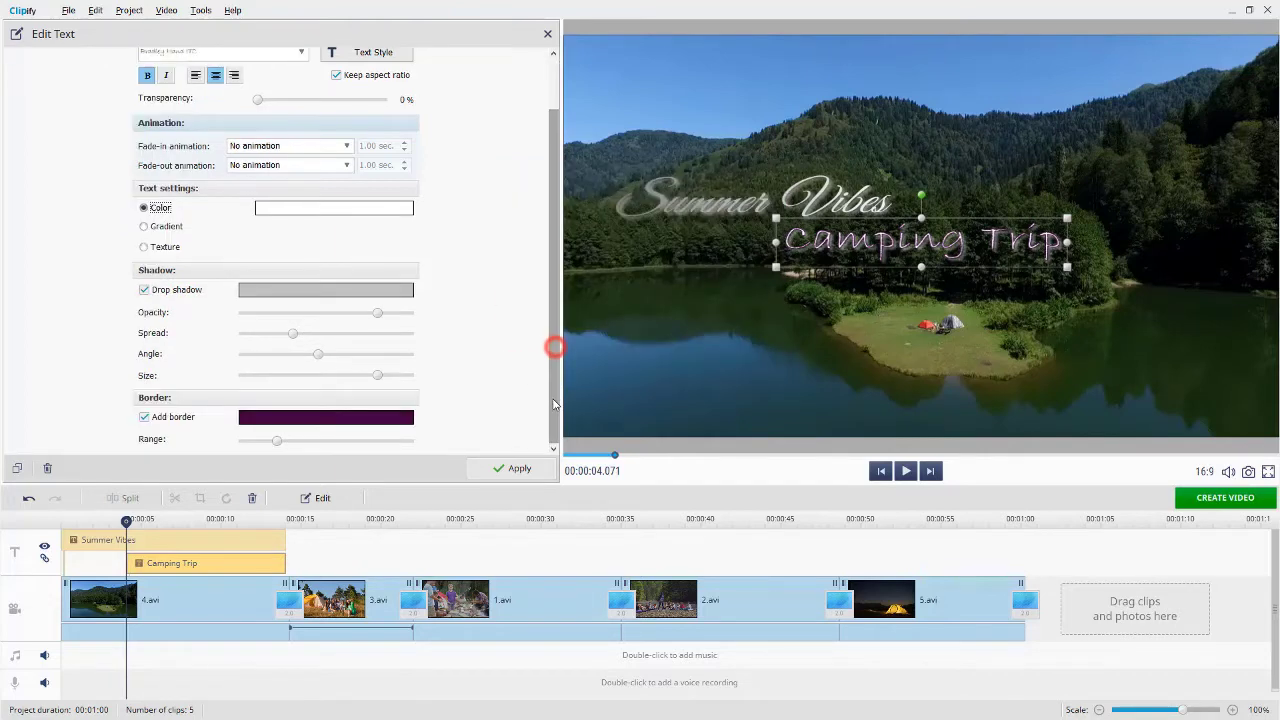
click(146, 417)
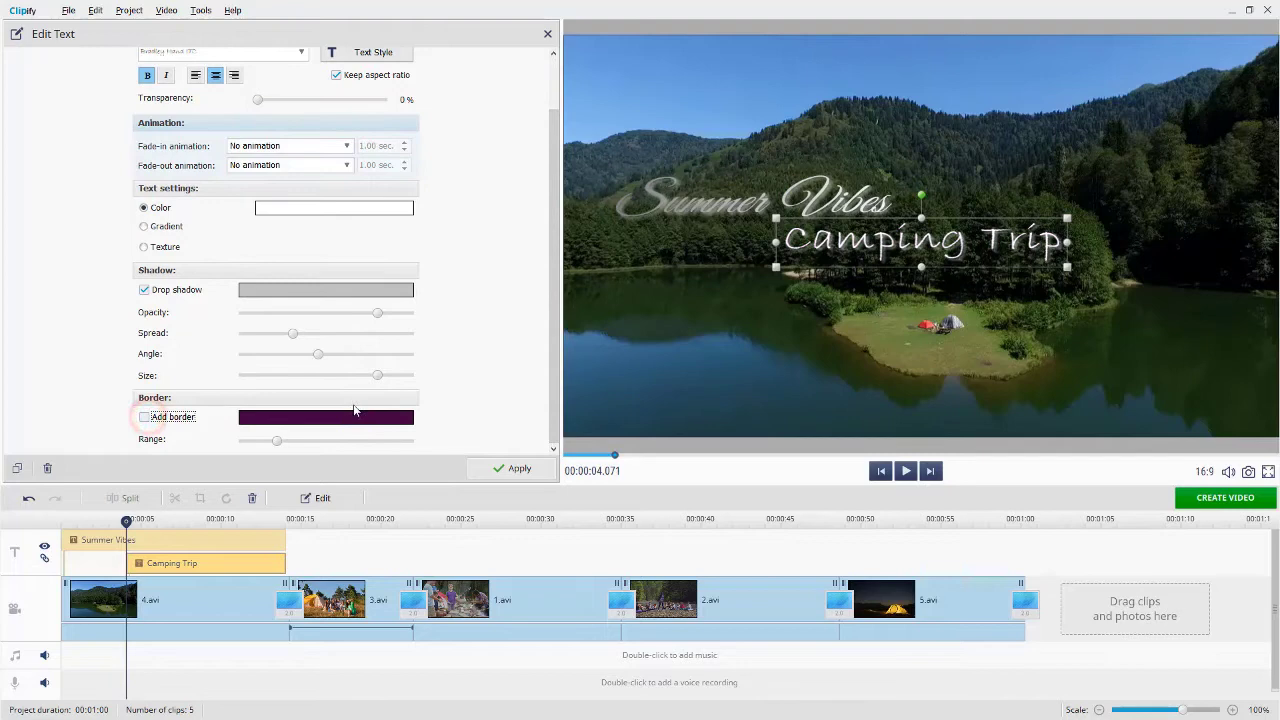
drag(551, 403, 551, 350)
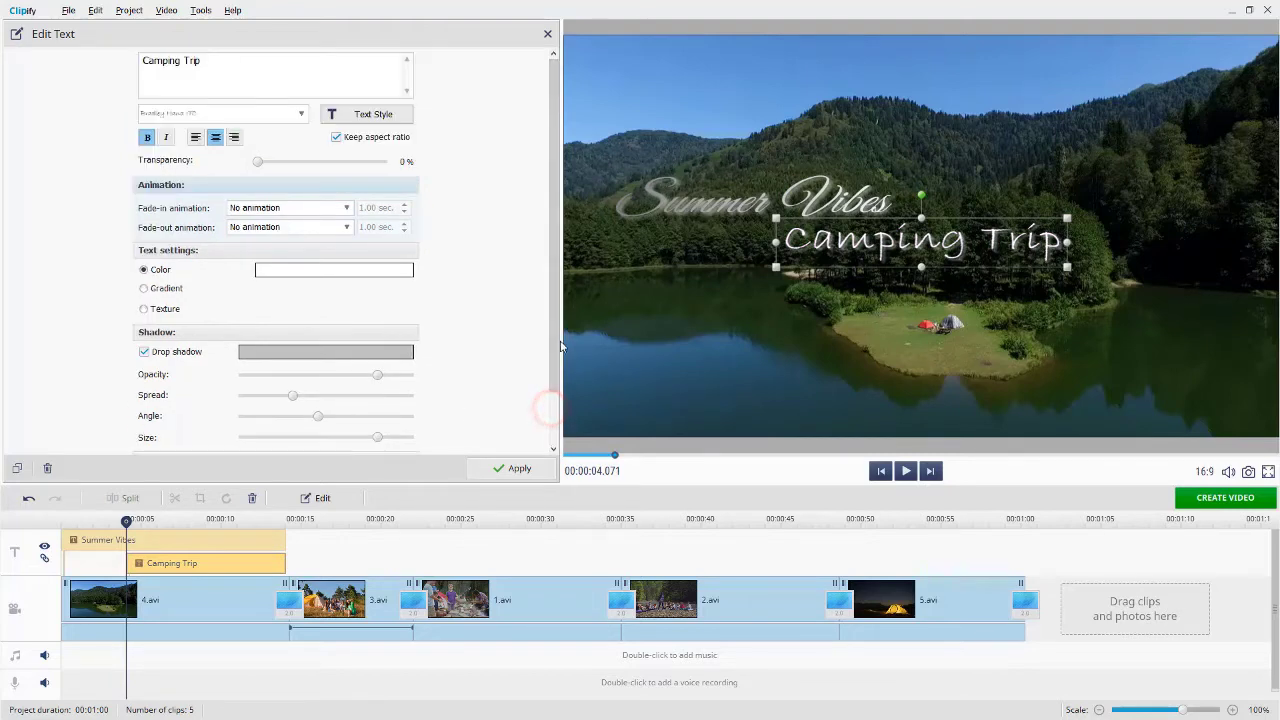
- Give Camping Trip a smooth 1.50 s fade-in and smooth fade-out, then preview from the start
click(346, 207)
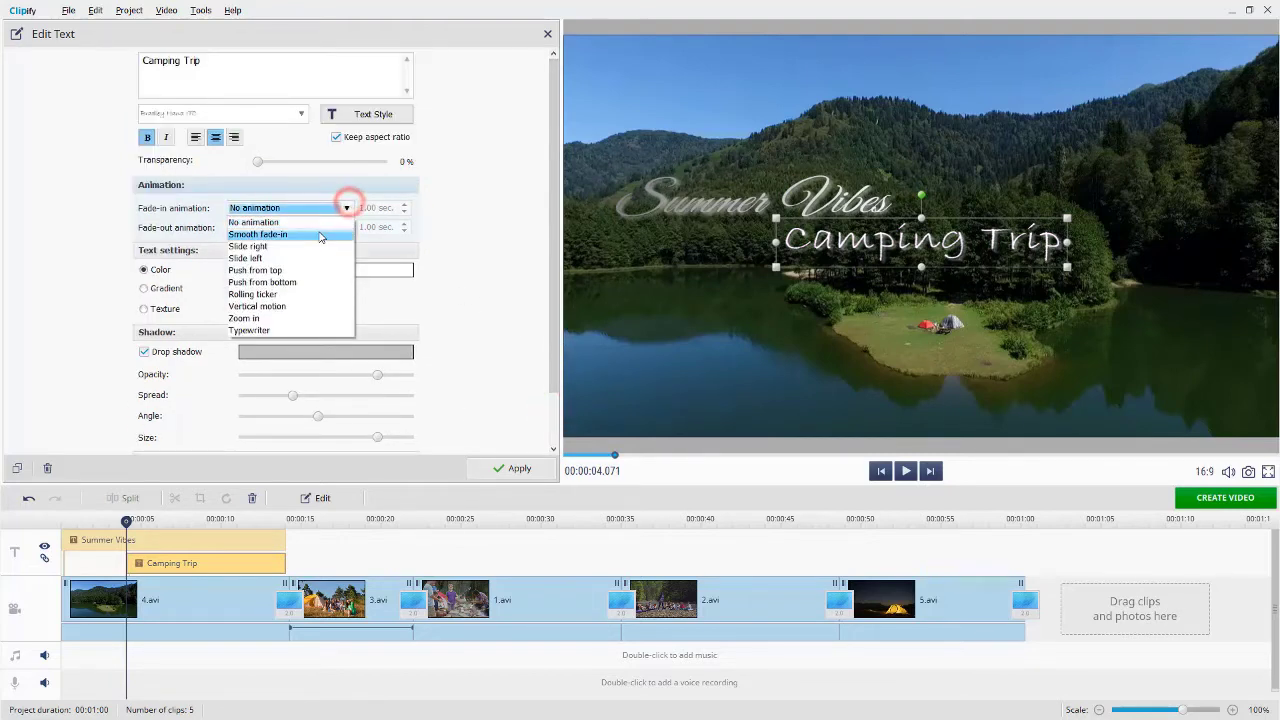
click(320, 235)
click(320, 229)
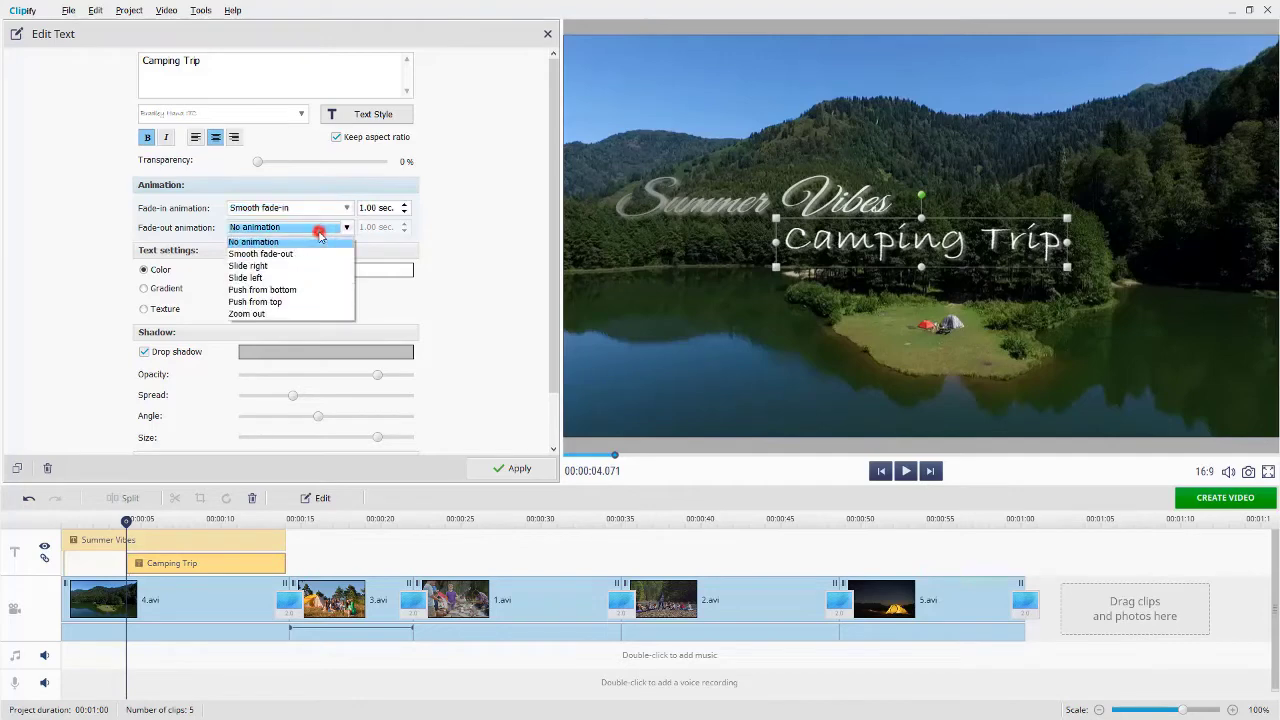
click(311, 254)
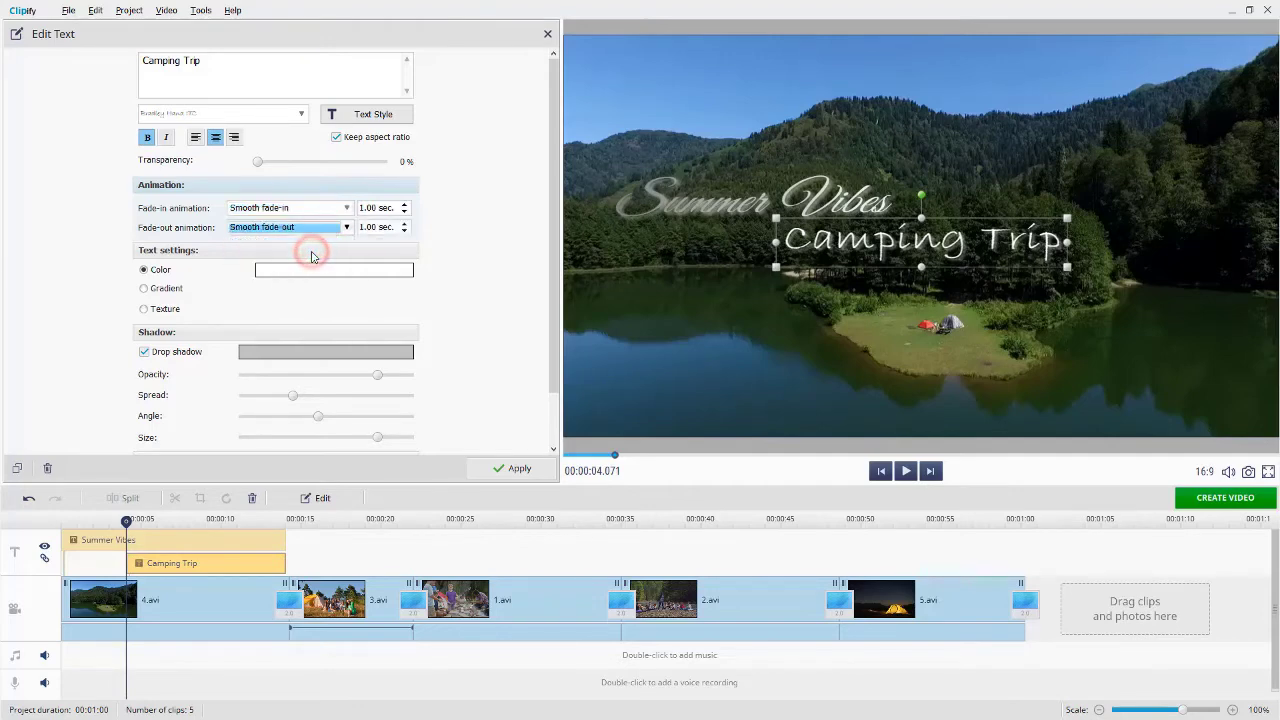
click(405, 205)
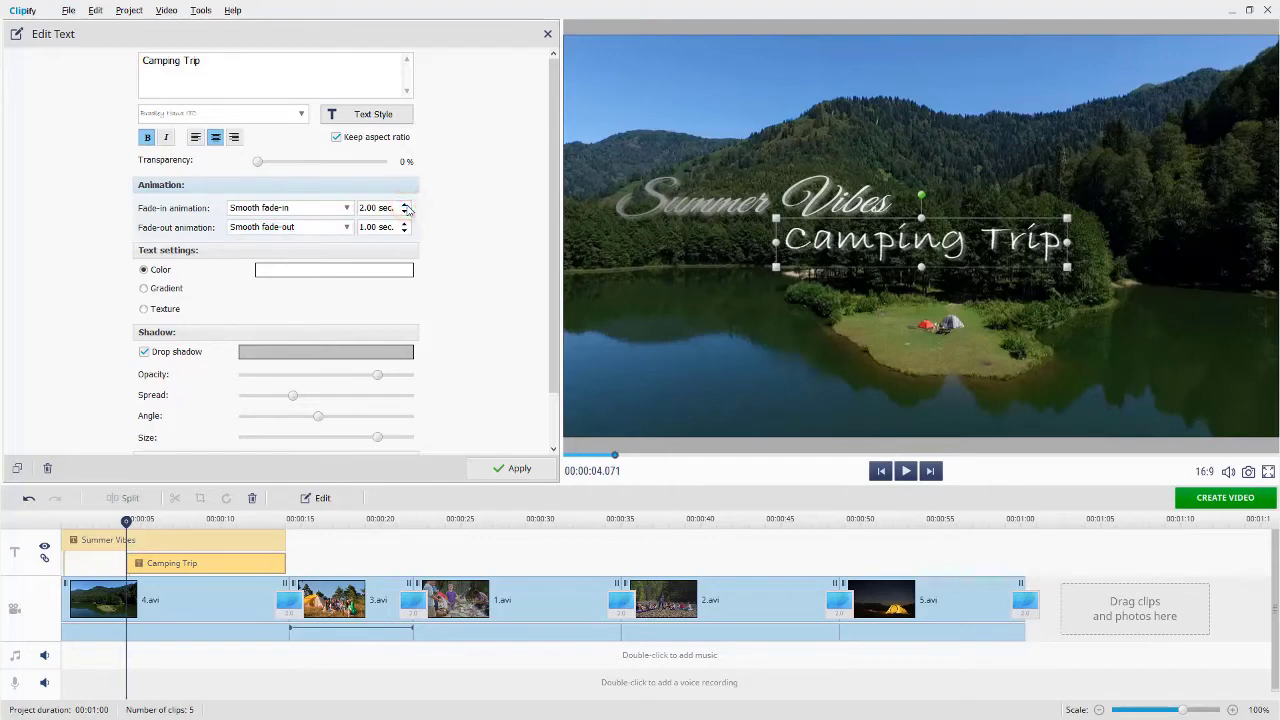
click(520, 464)
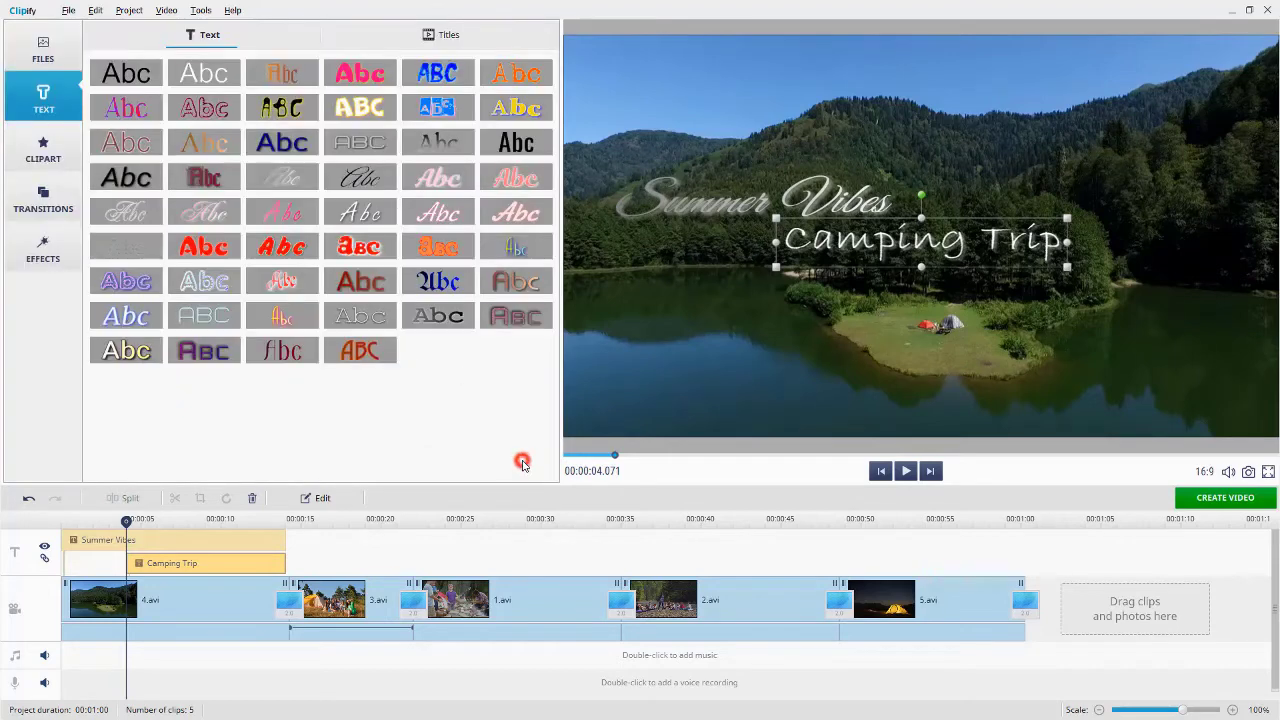
key(Home)
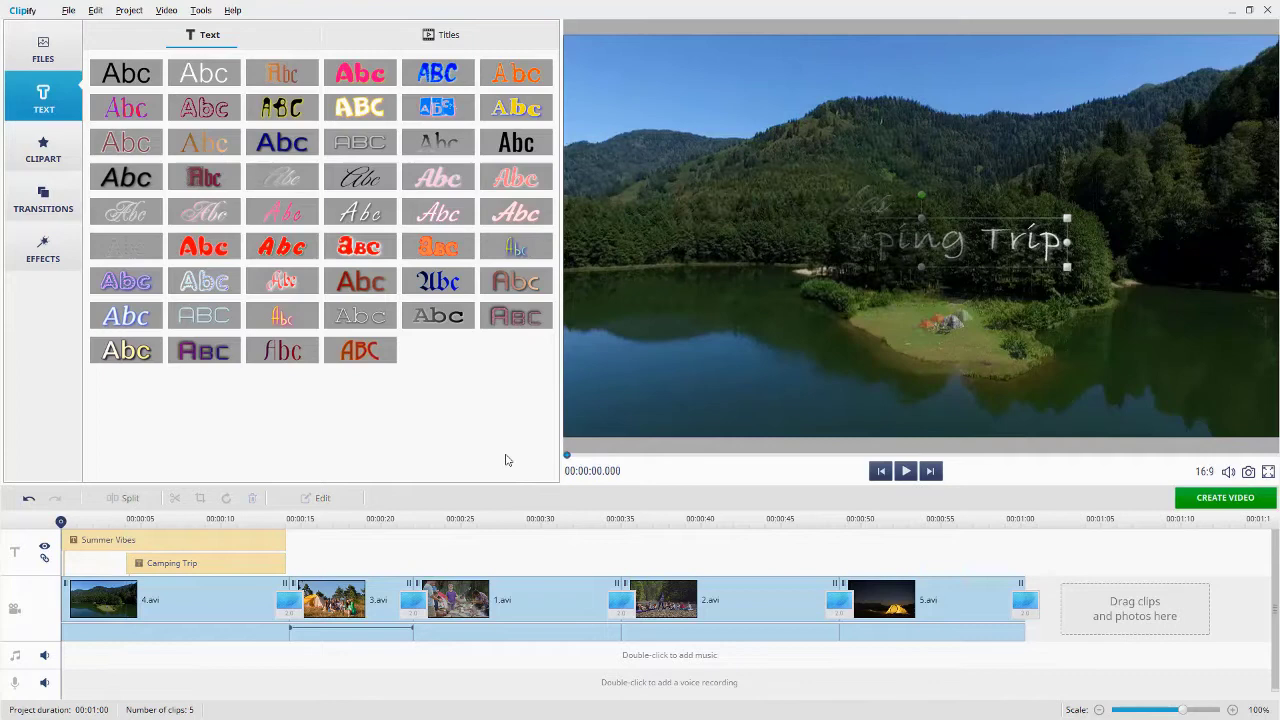
click(905, 471)
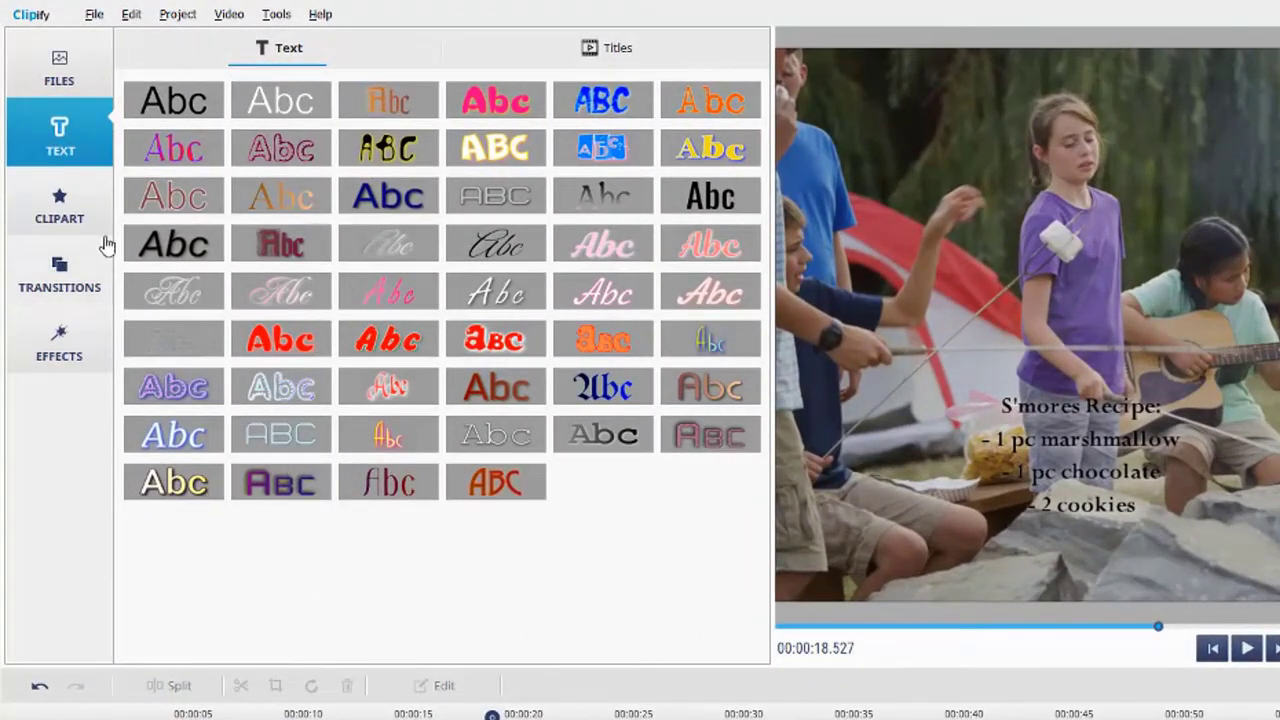
- Place the white cloud sticker on the timeline, trimmed to end with the S'mores Recipe caption
click(80, 209)
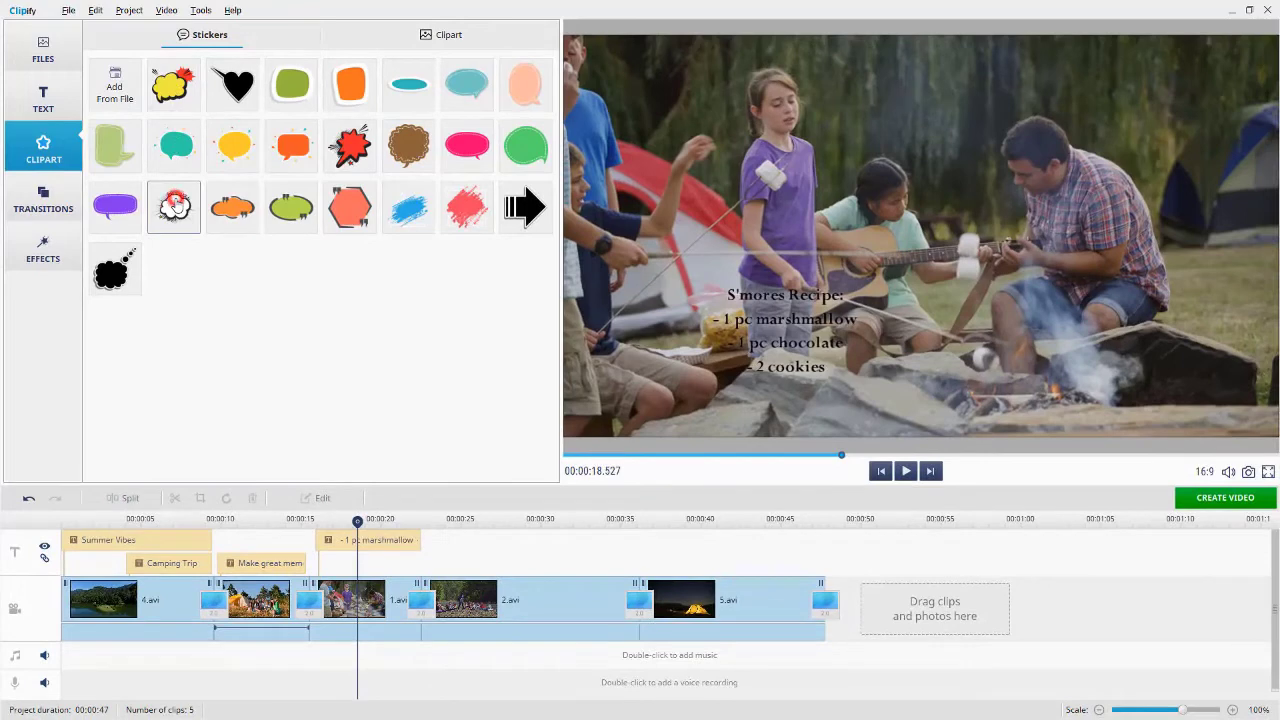
drag(174, 203, 314, 563)
drag(522, 563, 420, 563)
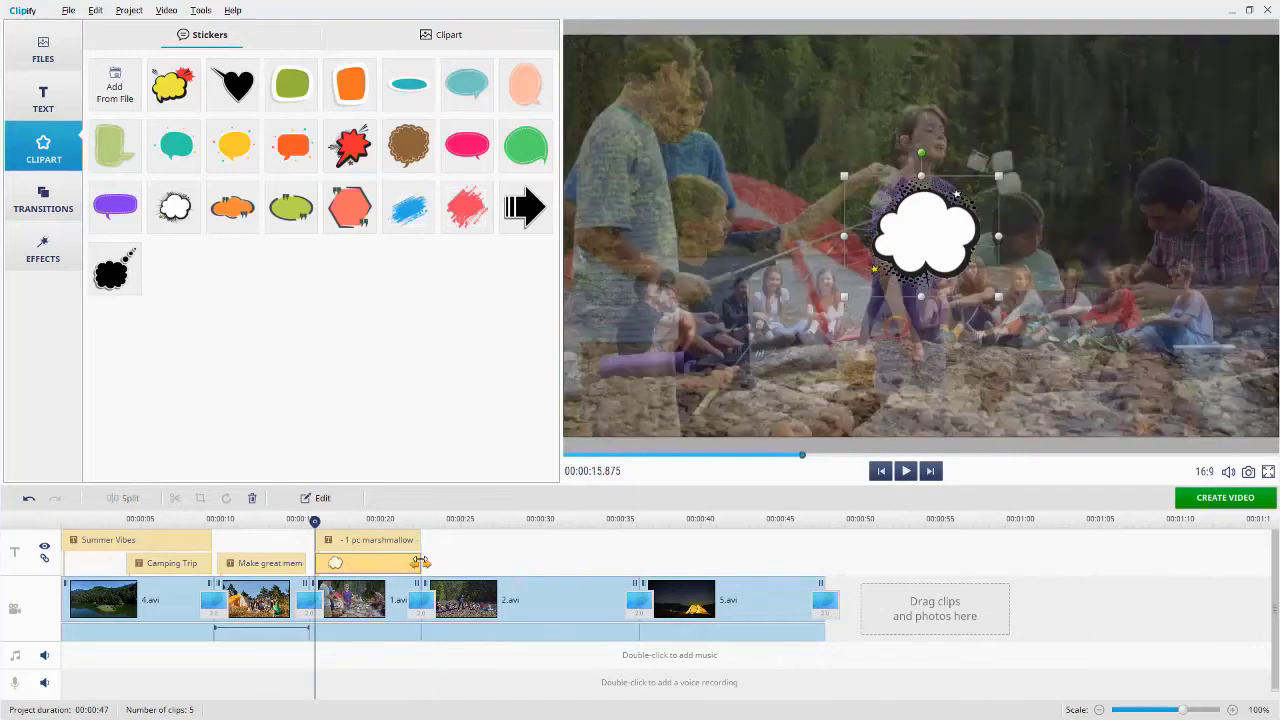
click(369, 519)
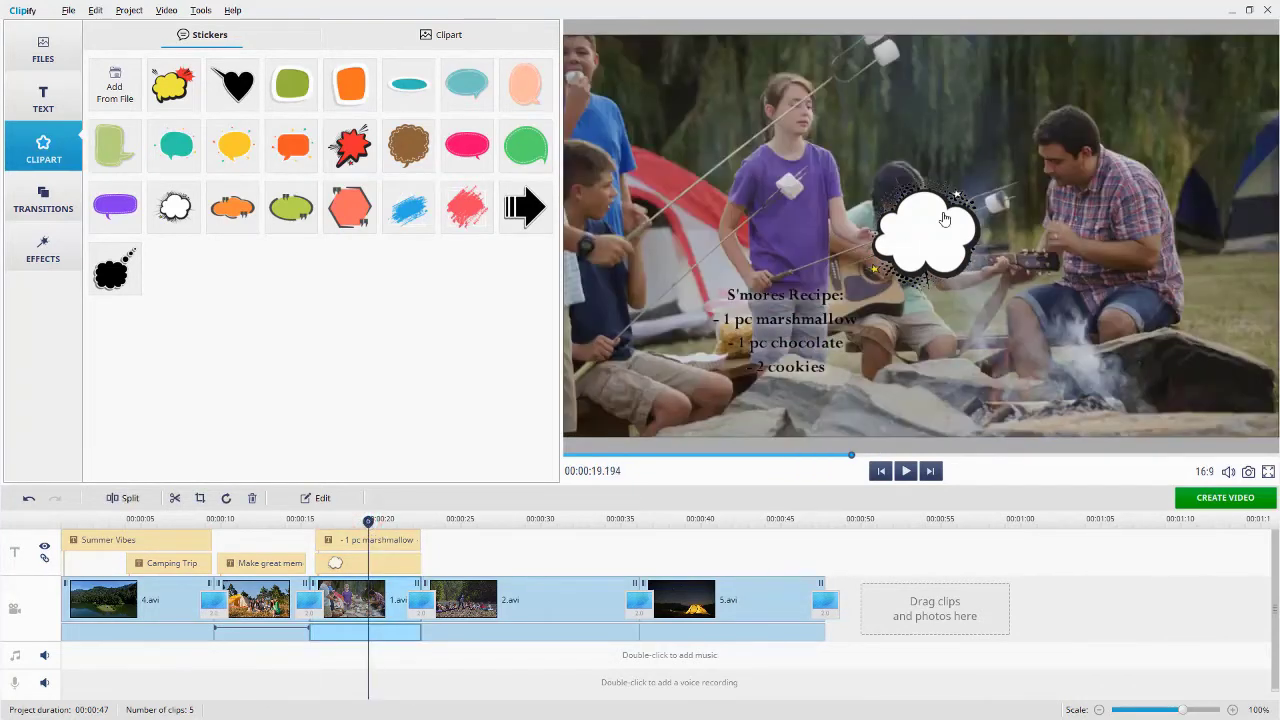
- Enlarge the cloud sticker, move it over the recipe text and send it to the background
double_click(944, 219)
drag(875, 290, 800, 330)
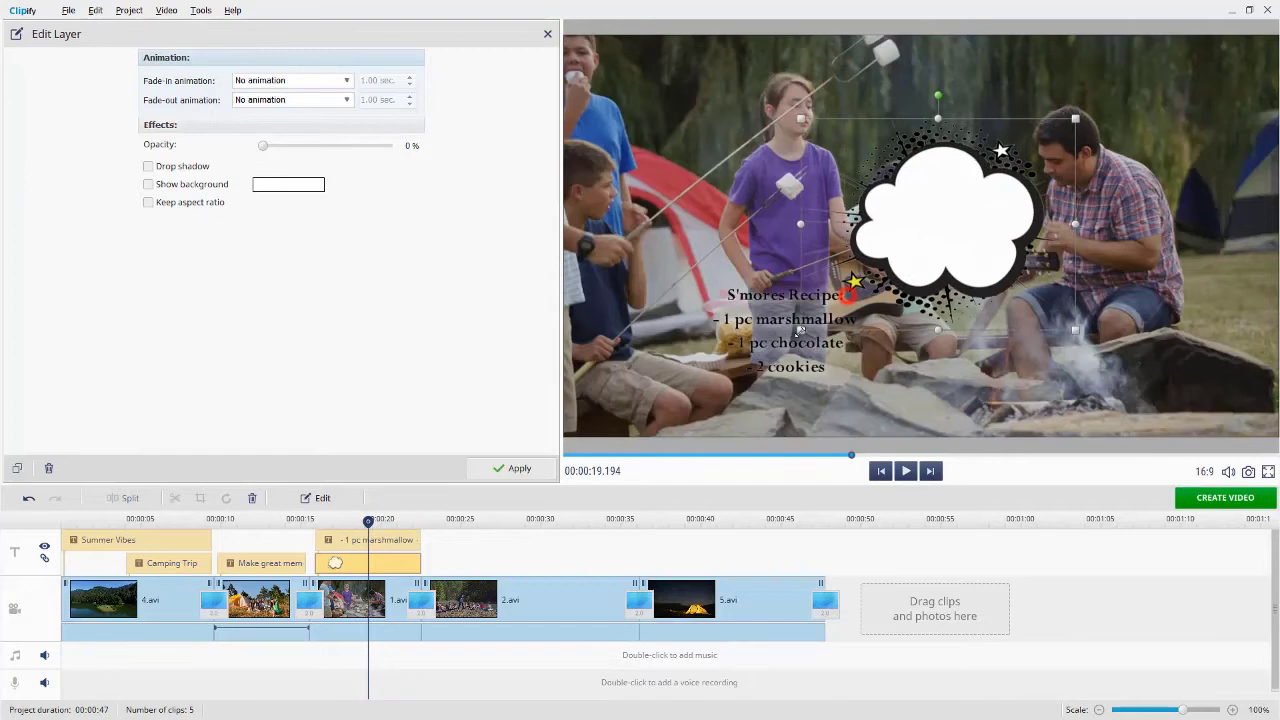
drag(992, 234, 830, 340)
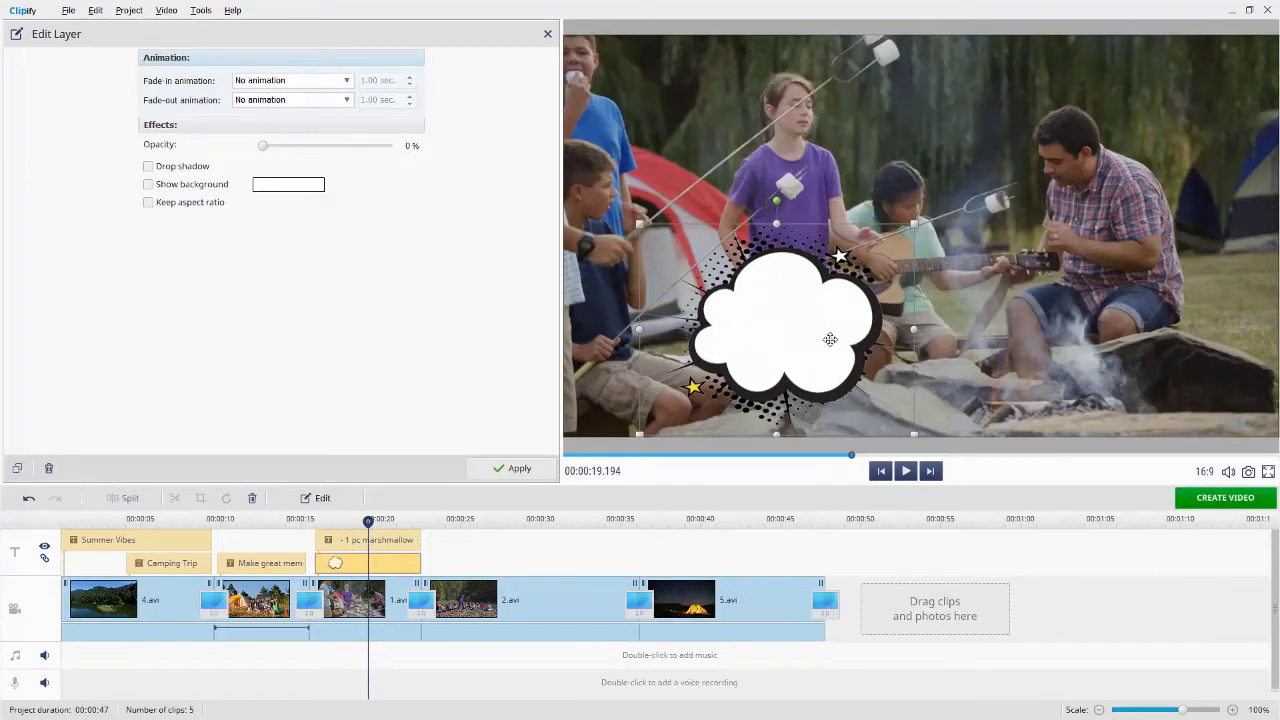
right_click(830, 340)
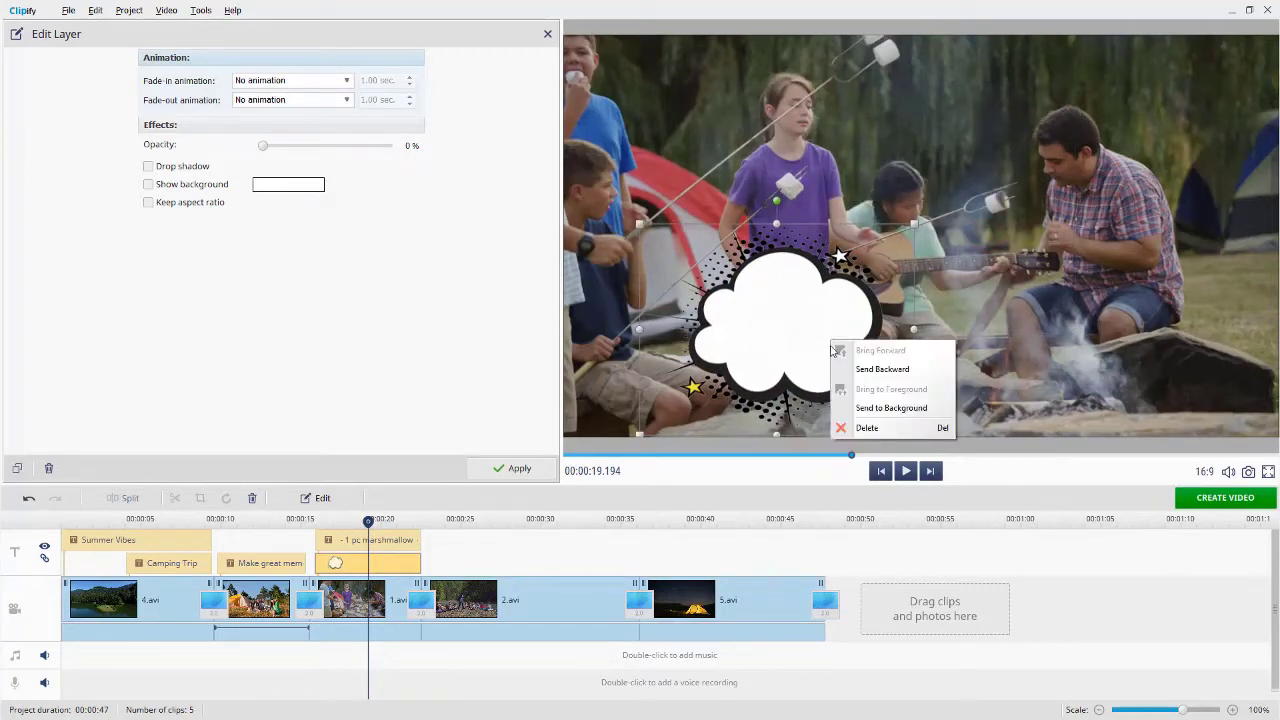
click(857, 410)
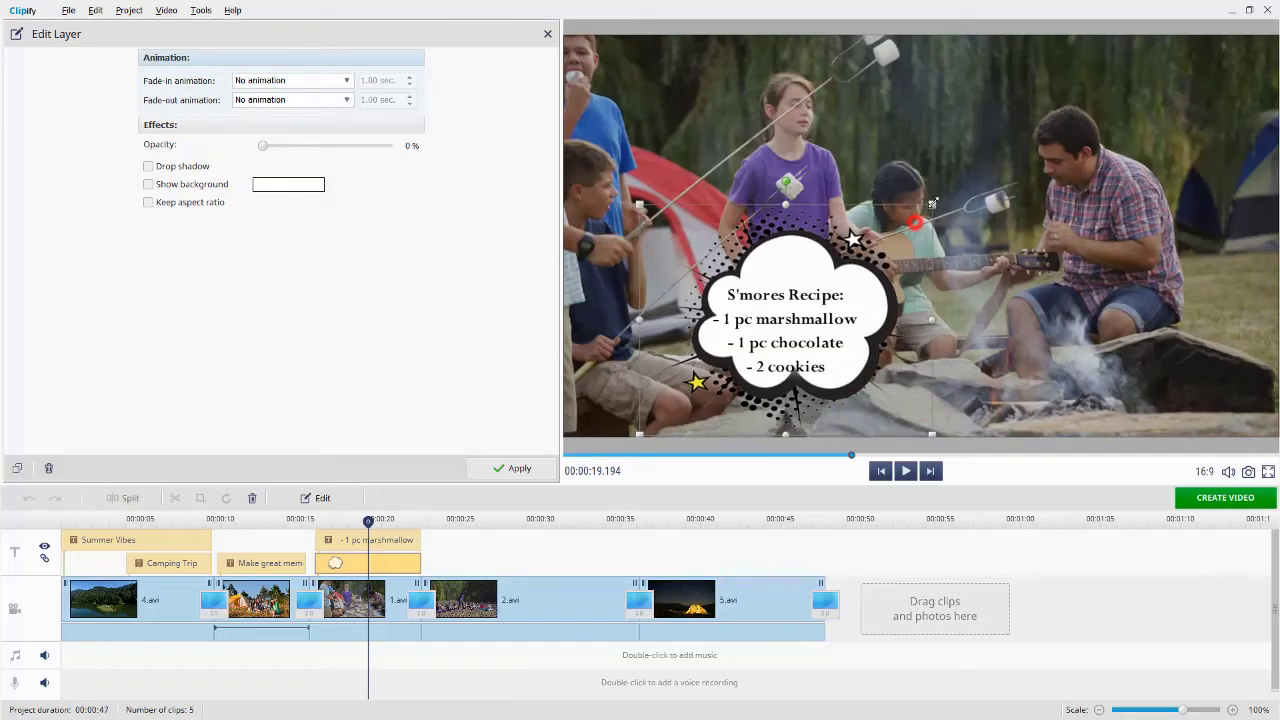
drag(805, 275, 803, 267)
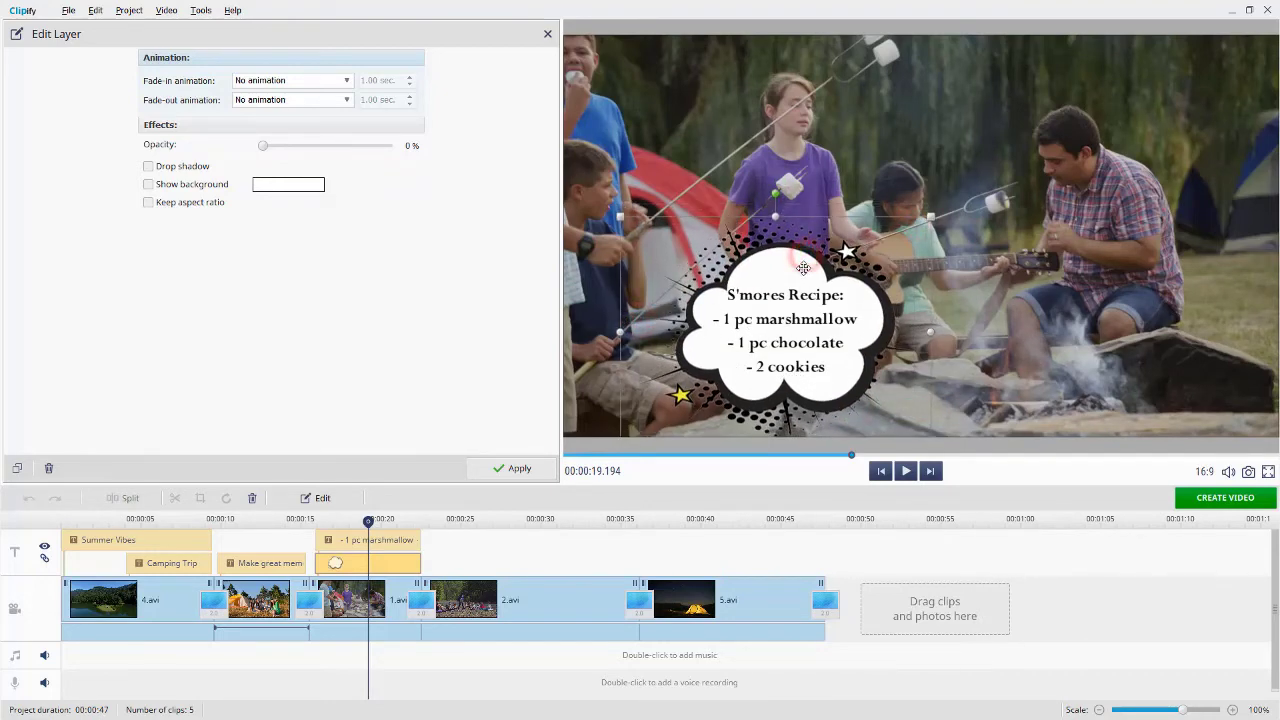
- Give the cloud a Smooth fade-in, Zoom out fade-out and 13% opacity
click(347, 82)
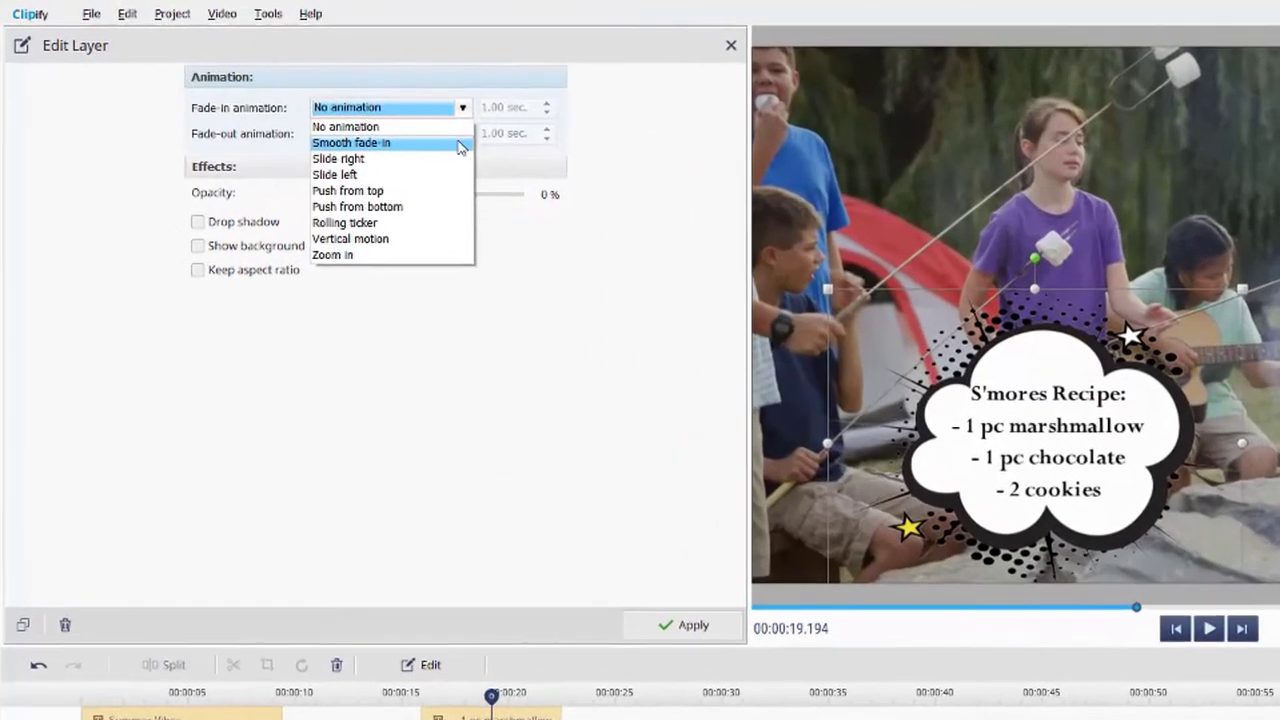
click(343, 105)
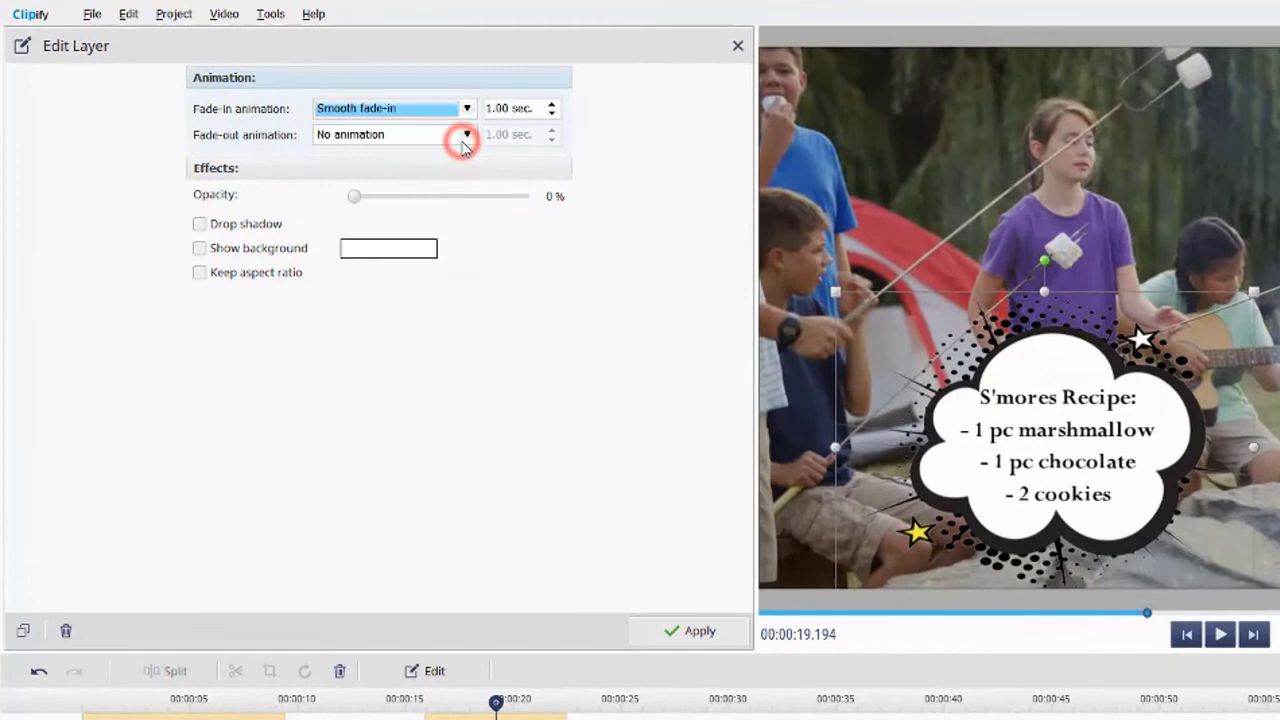
click(464, 138)
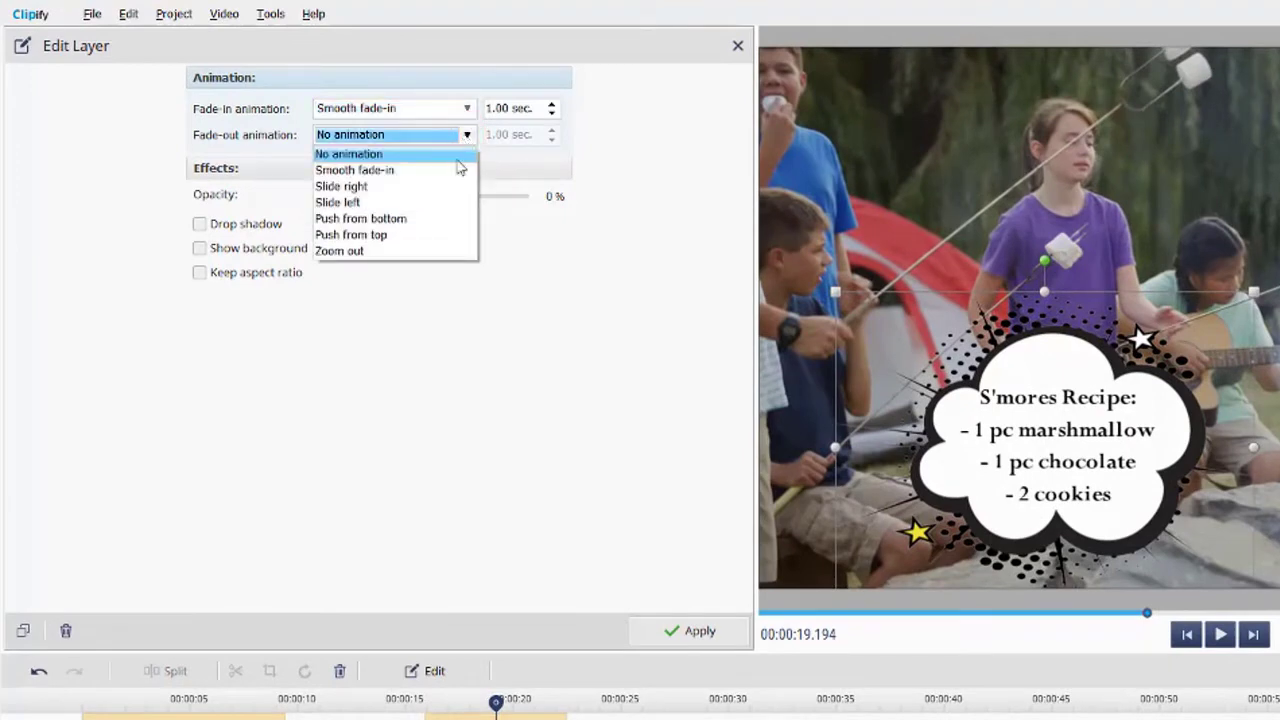
click(432, 250)
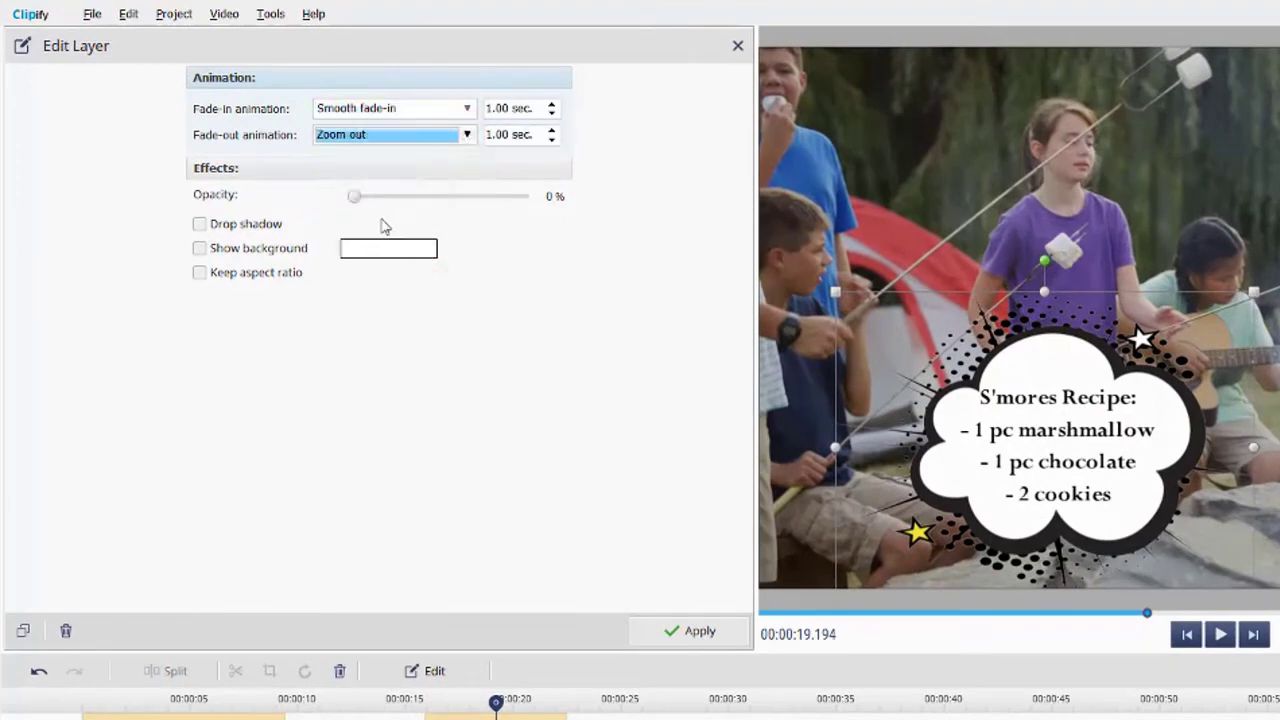
drag(357, 200, 378, 203)
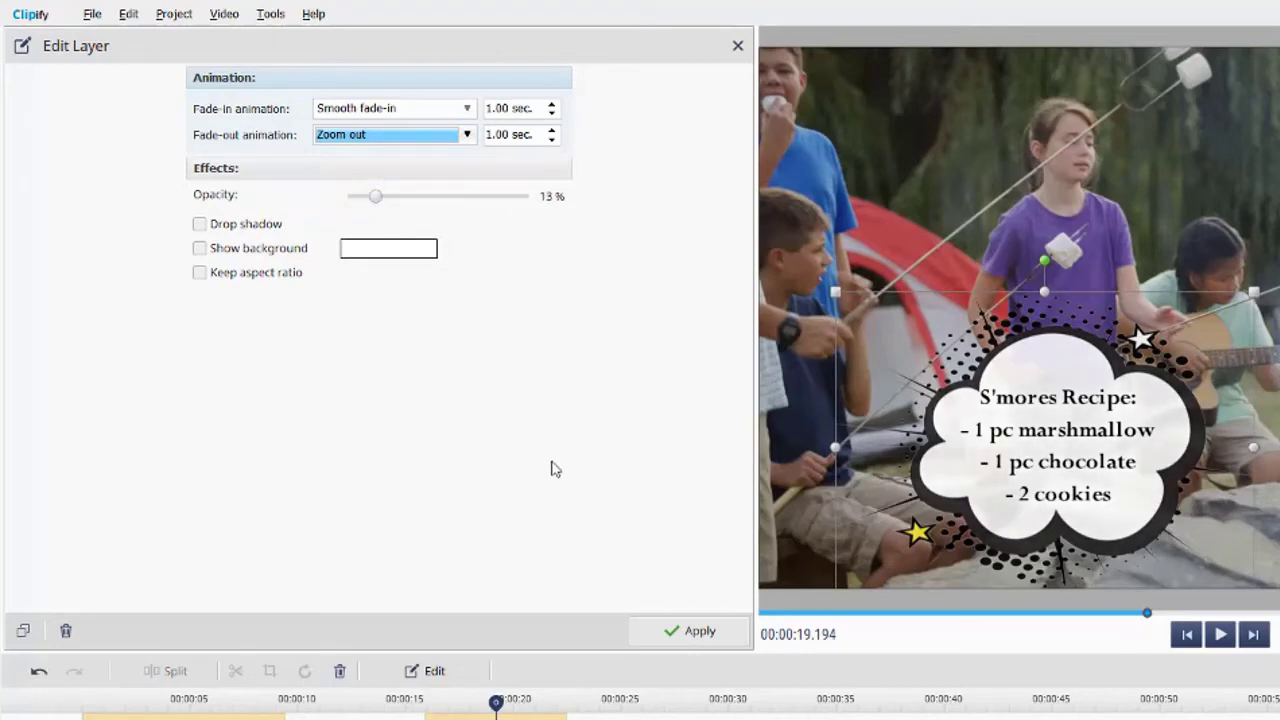
click(664, 628)
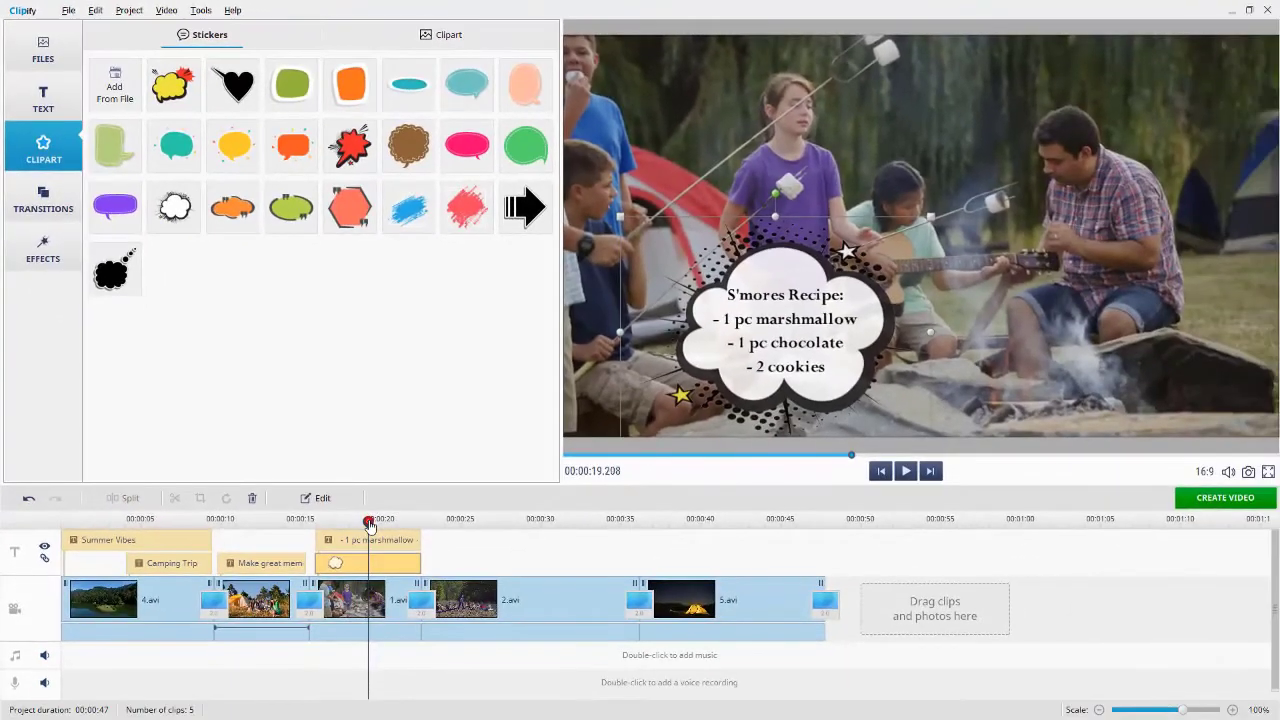
drag(369, 524, 47, 527)
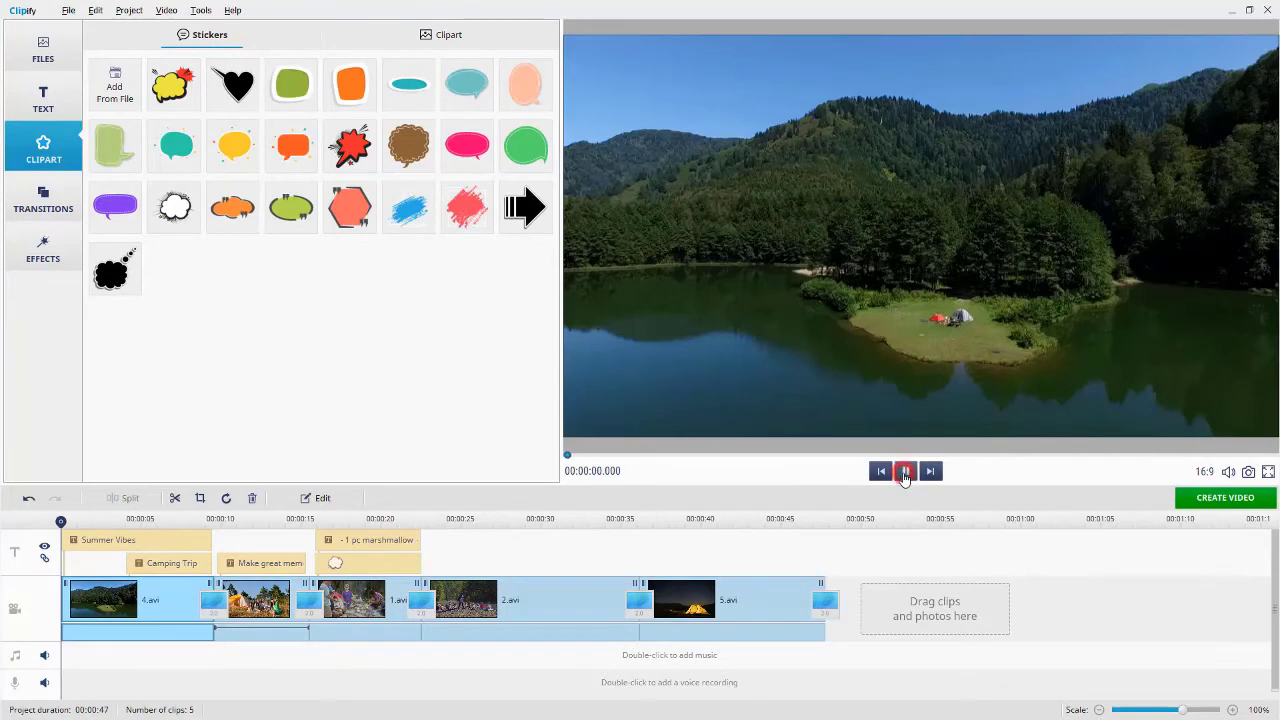
click(905, 474)
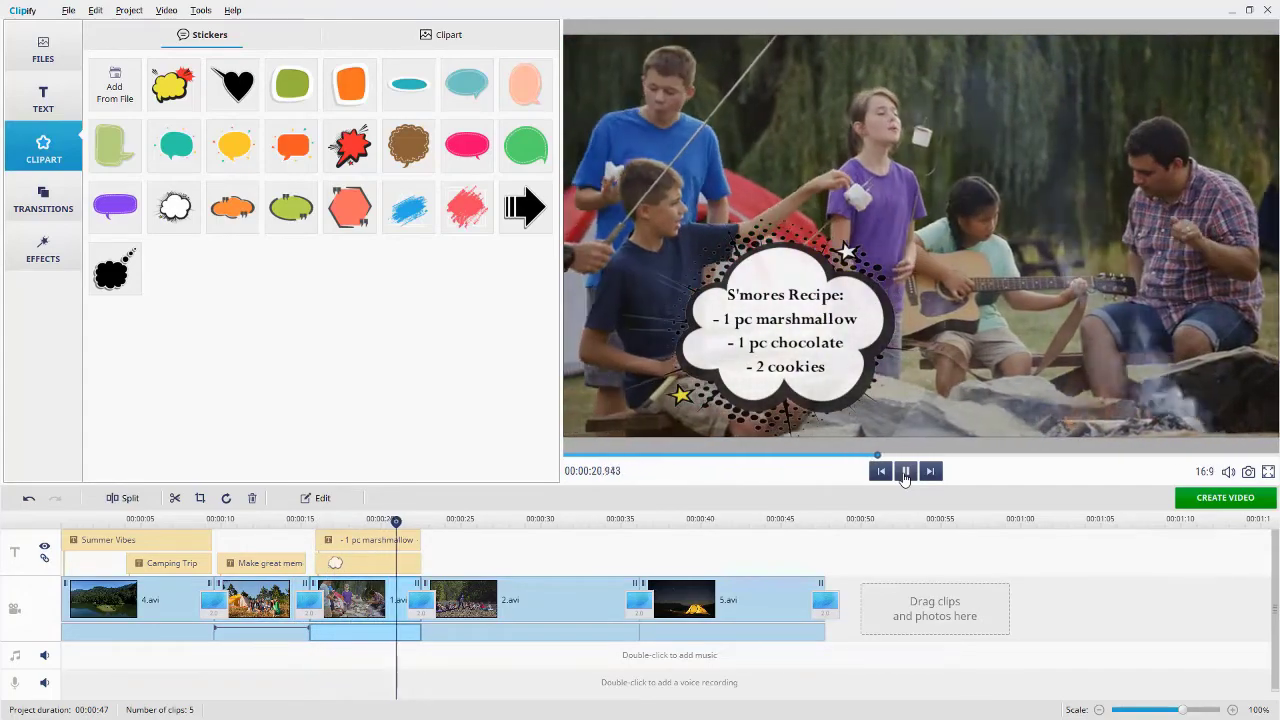
click(905, 472)
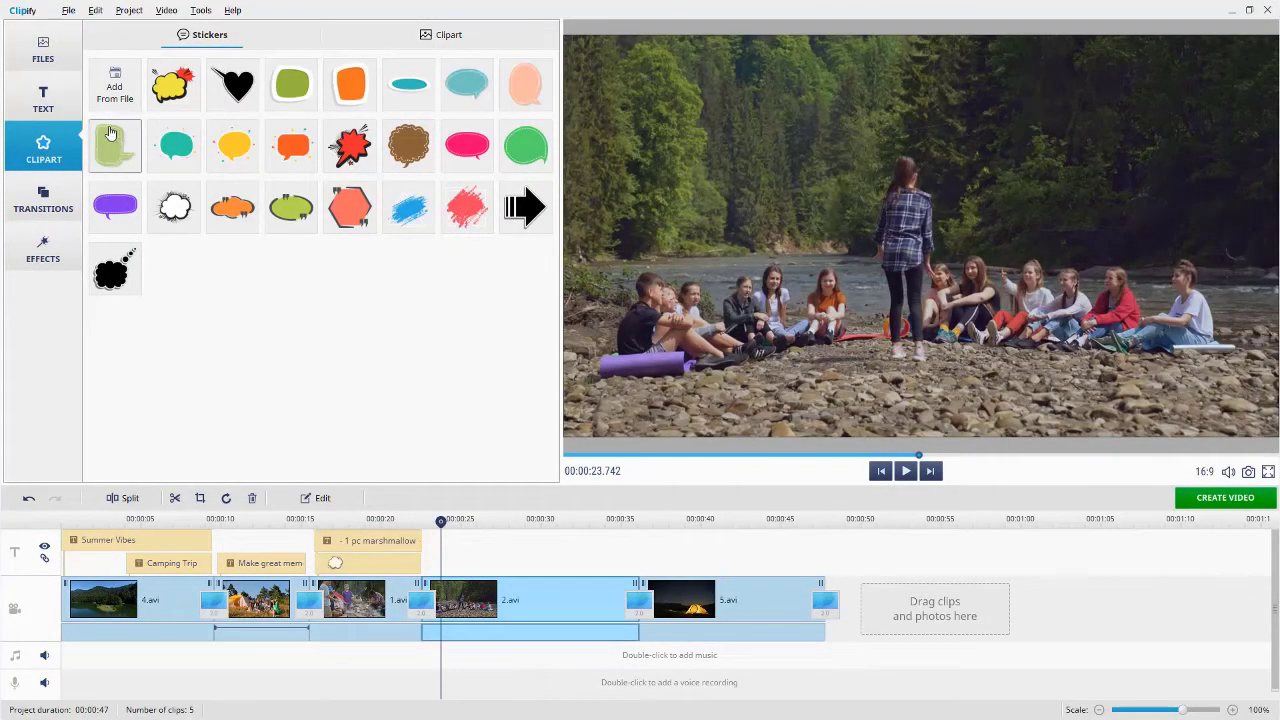
- Browse the title designs and drop the 'Special thanks to' credits title at the end of the timeline
click(43, 100)
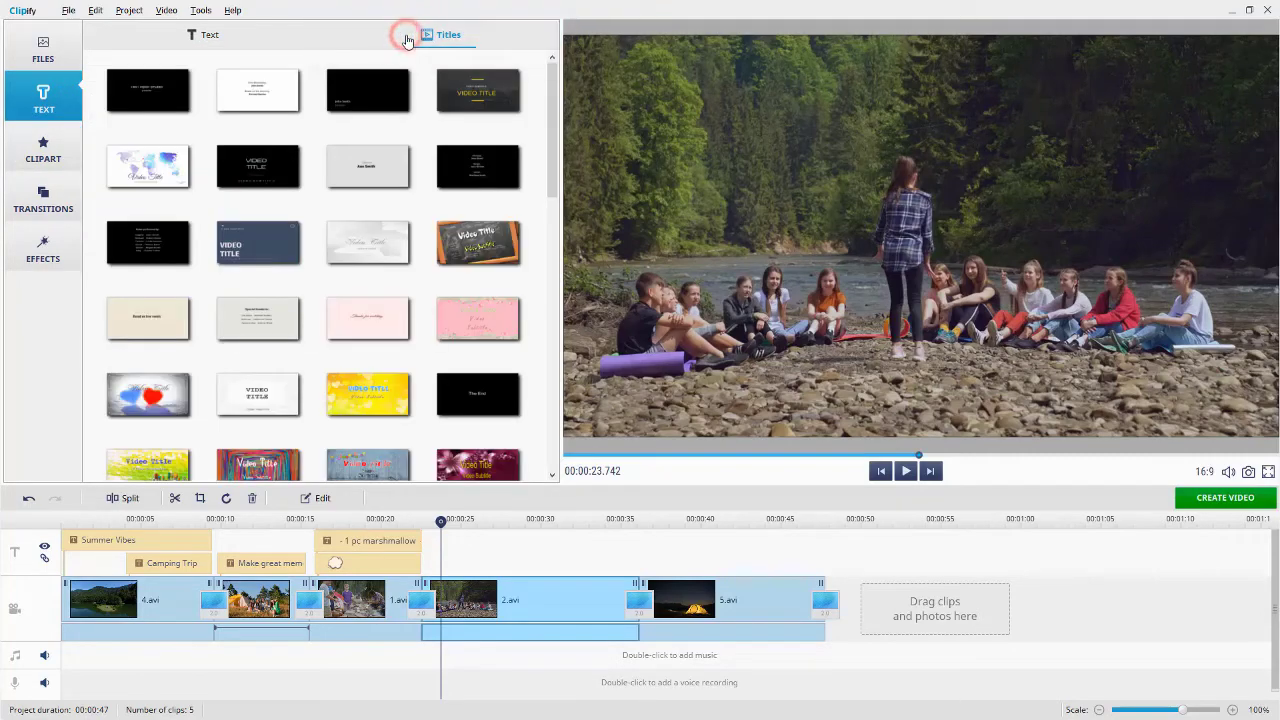
click(153, 155)
click(251, 237)
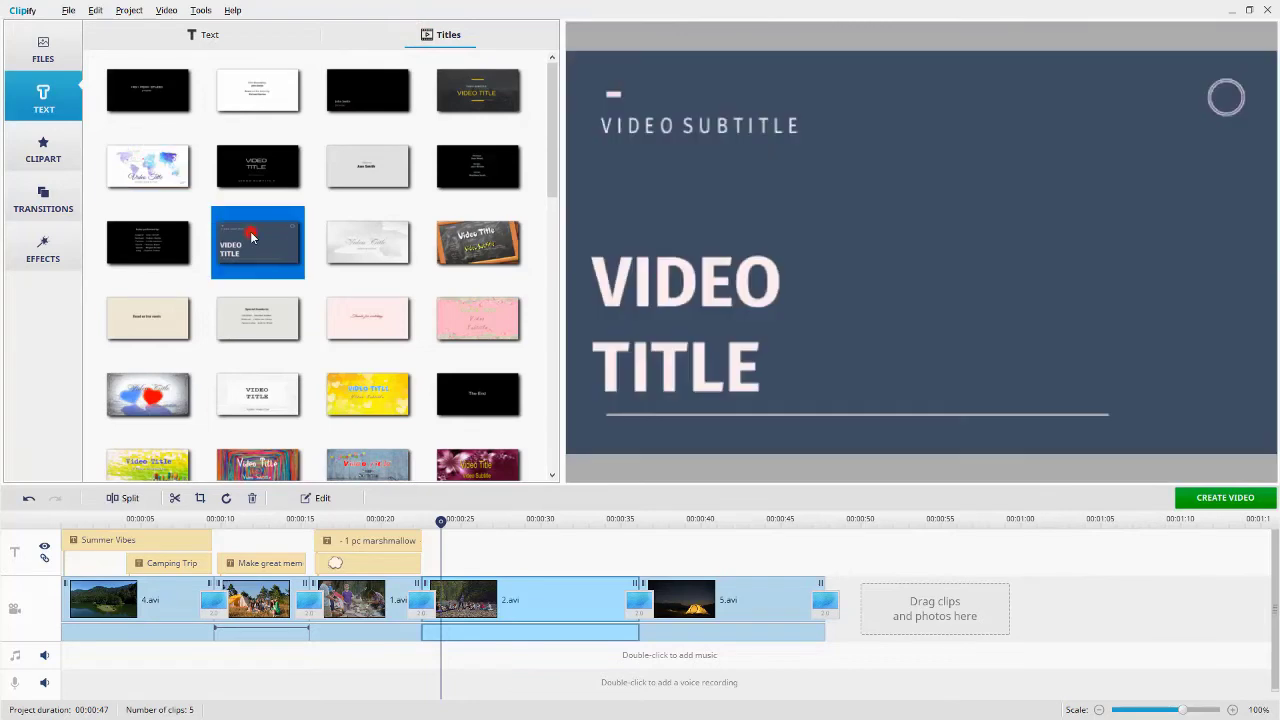
click(479, 234)
mouse_move(552, 170)
mouse_down()
mouse_move(550, 417)
mouse_move(550, 195)
mouse_up()
click(148, 404)
click(365, 400)
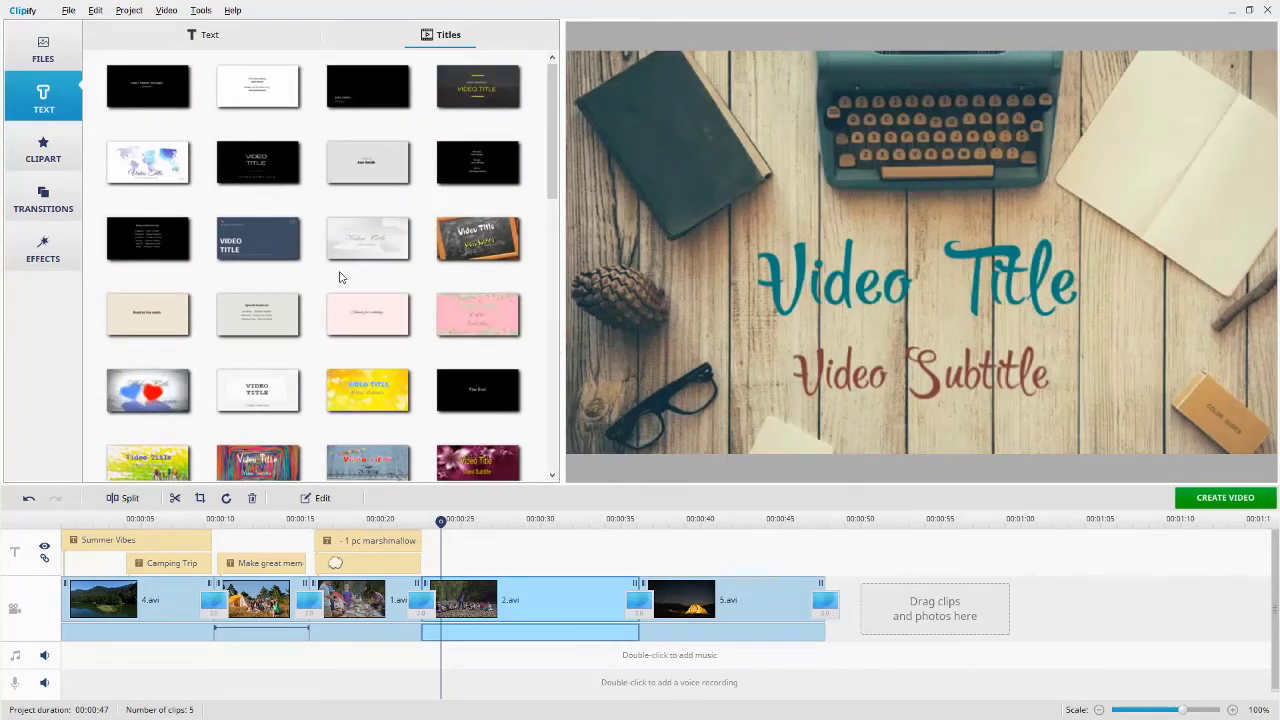
click(267, 305)
drag(267, 305, 898, 604)
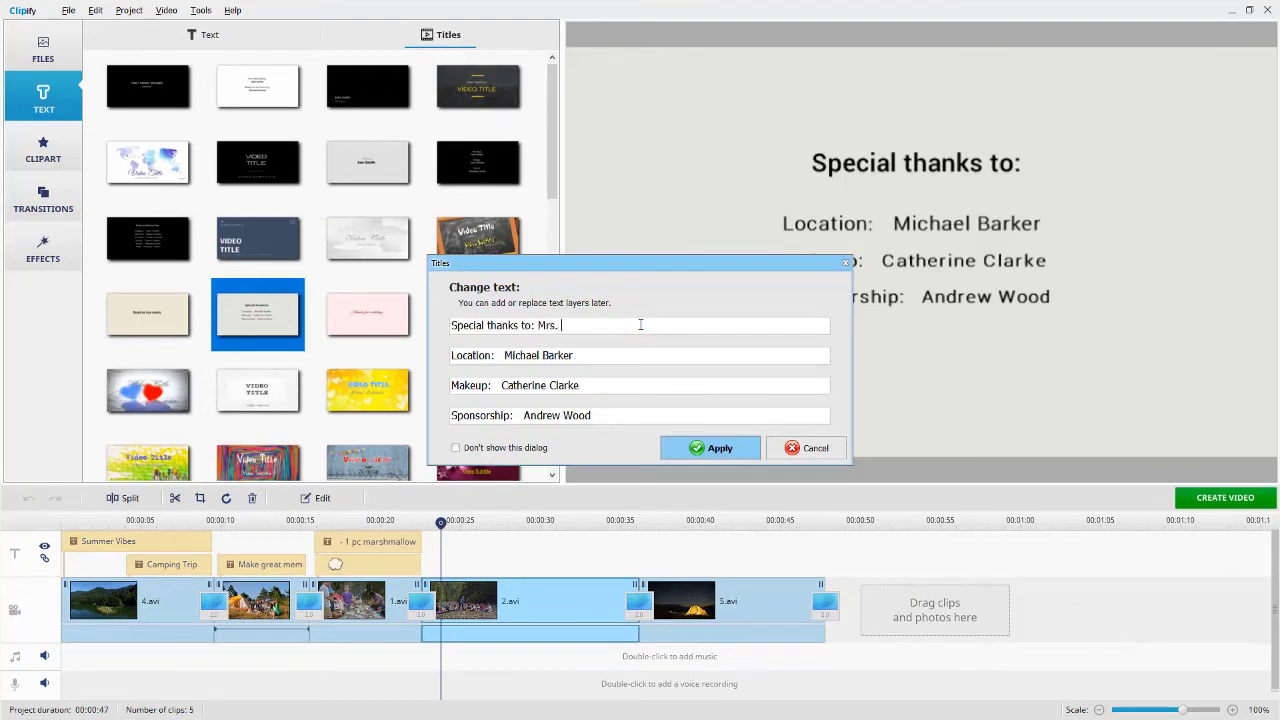
- Fill in the credits with Pickwick Lake, the photographer's name and Strickland Baptist Church as sponsor
text(Pickwick L)
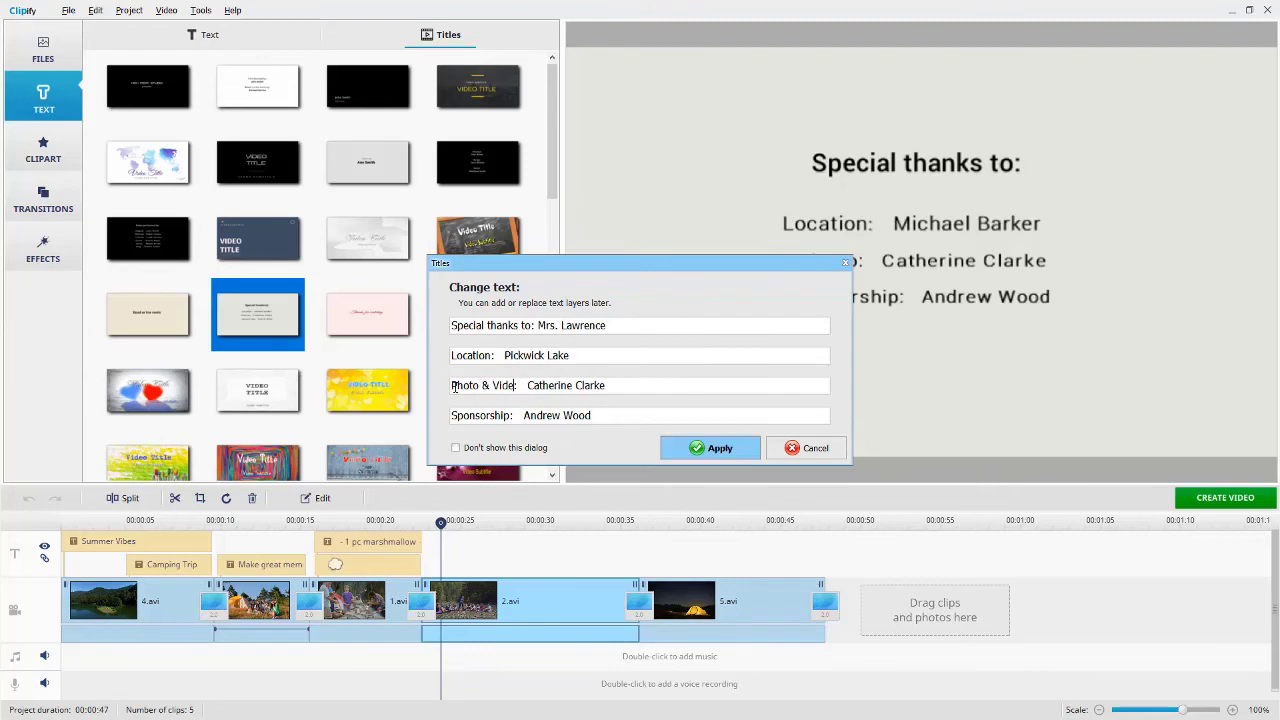
drag(591, 416, 523, 416)
text(Strickland Baptist Church)
click(683, 450)
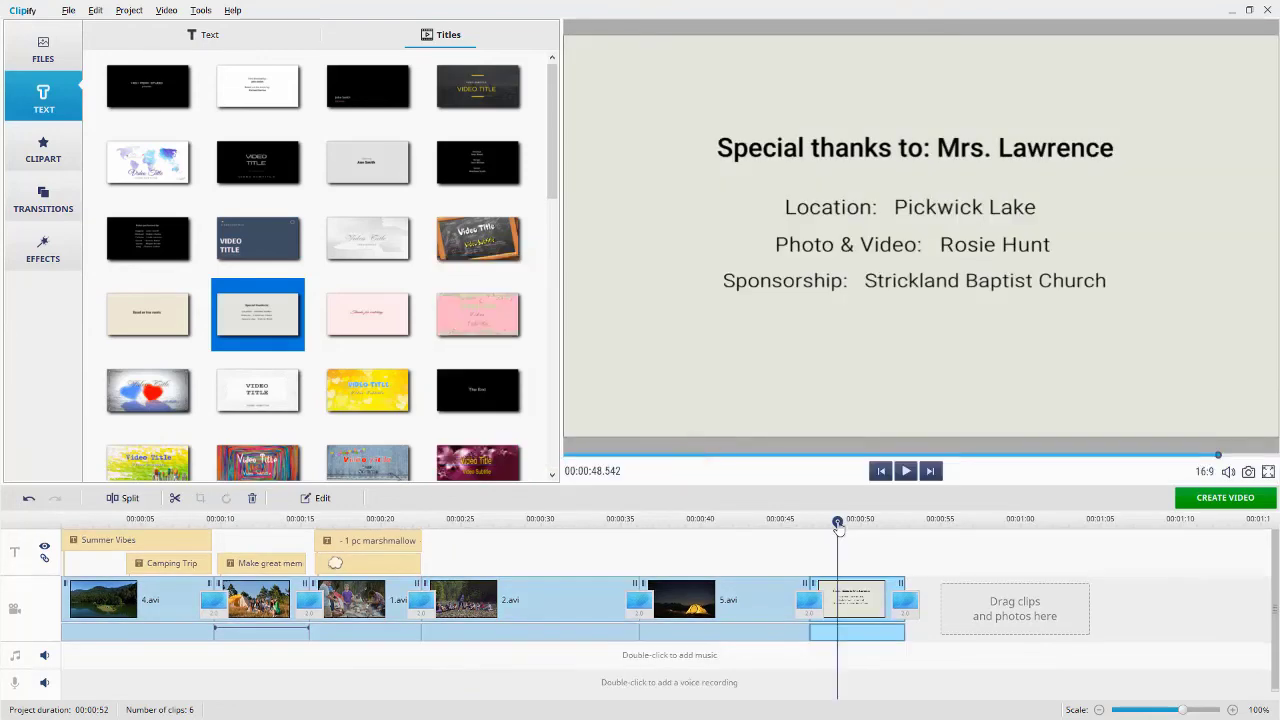